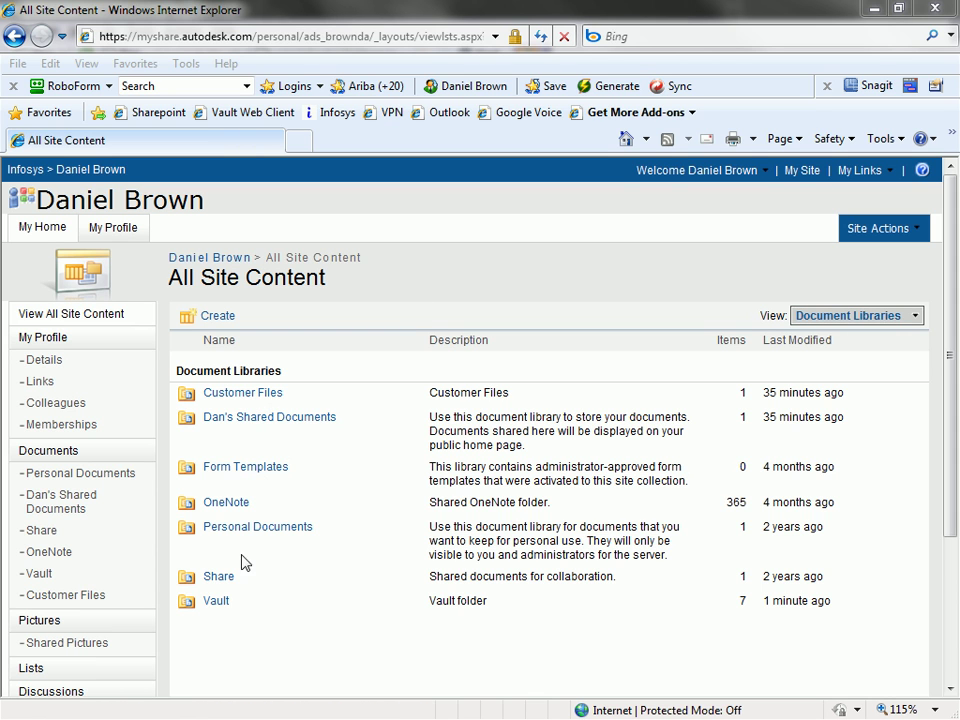
# Step: Create a new folder named PowerSupply_300W in the SharePoint Vault library
pyautogui.click(216, 602)
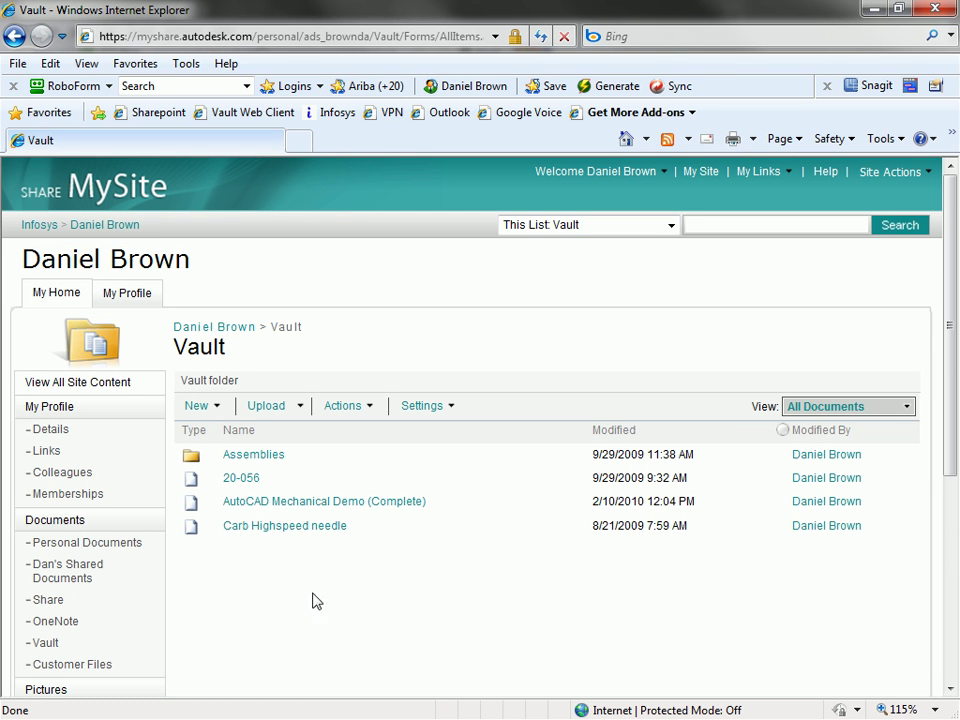
pyautogui.click(217, 408)
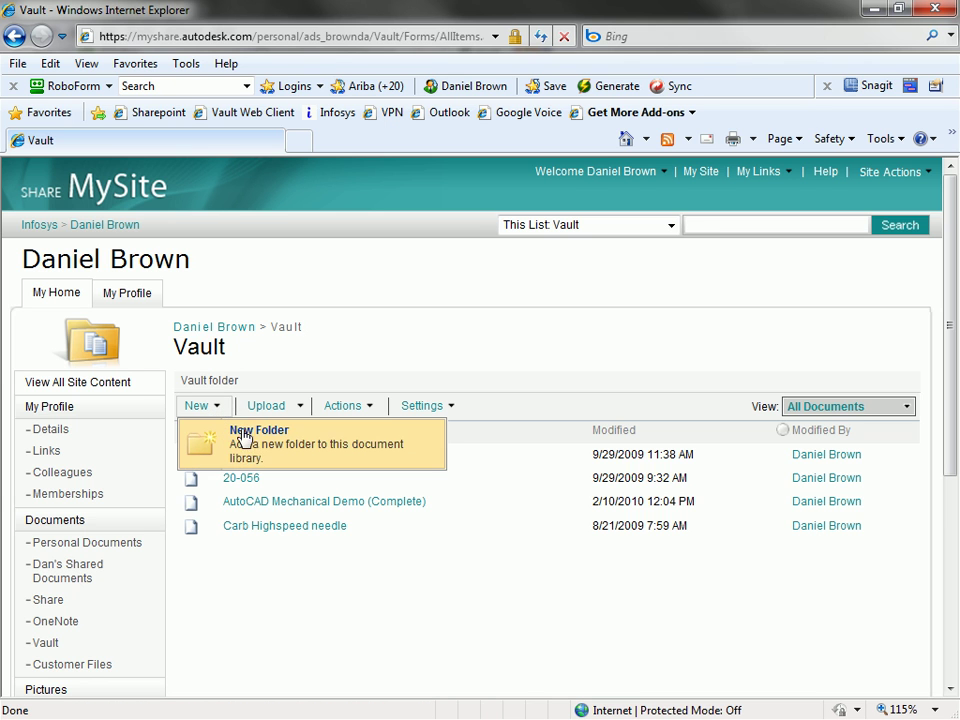
pyautogui.click(253, 442)
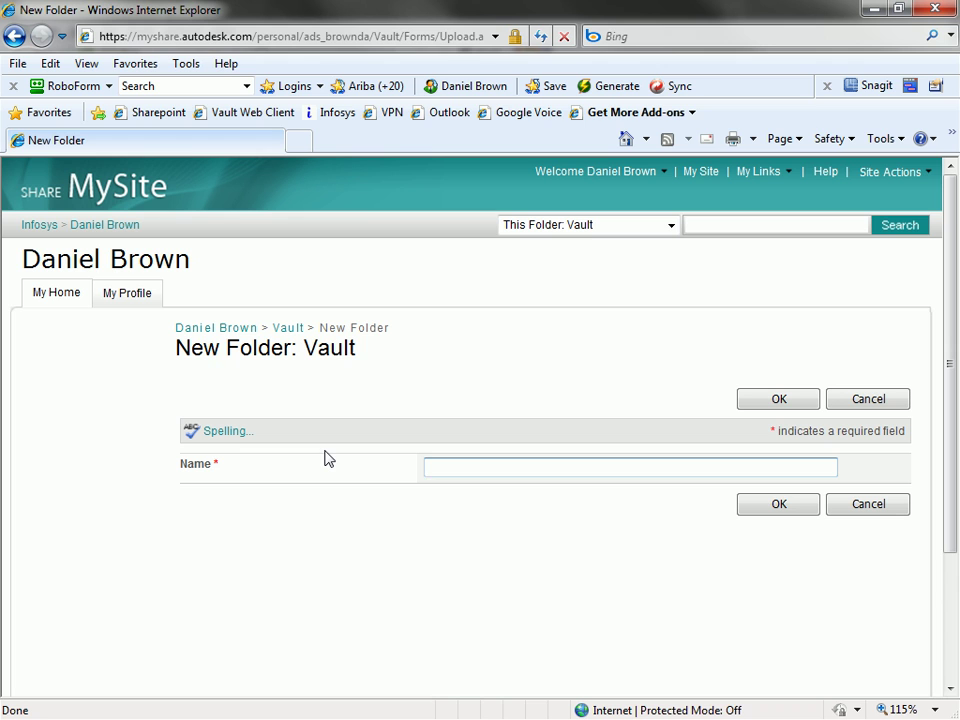
pyautogui.write('PowerSupply_300W')
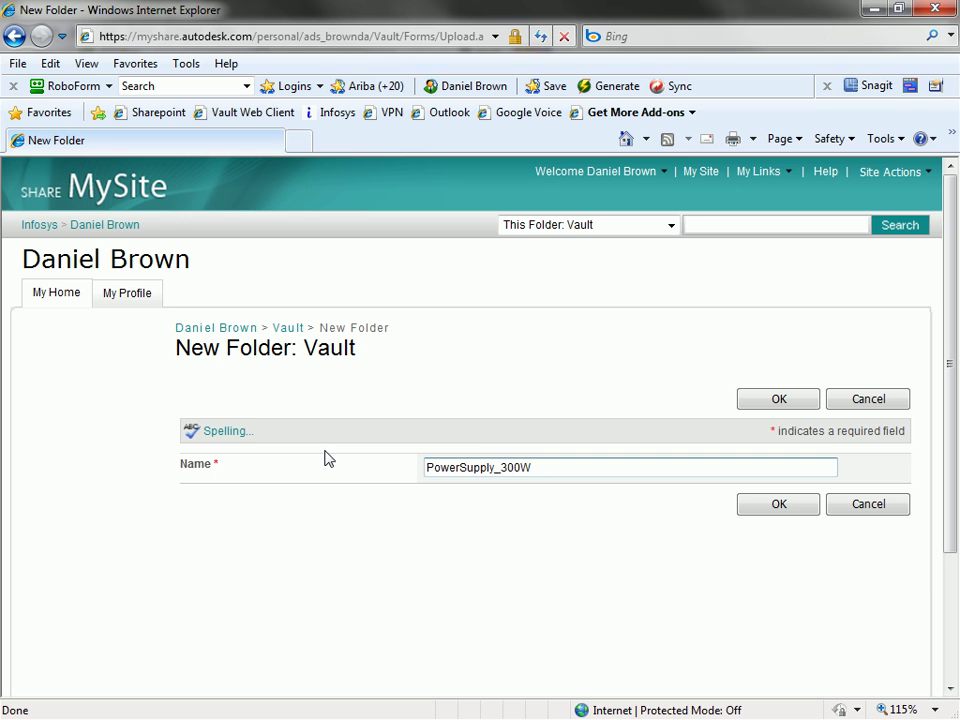
pyautogui.click(756, 402)
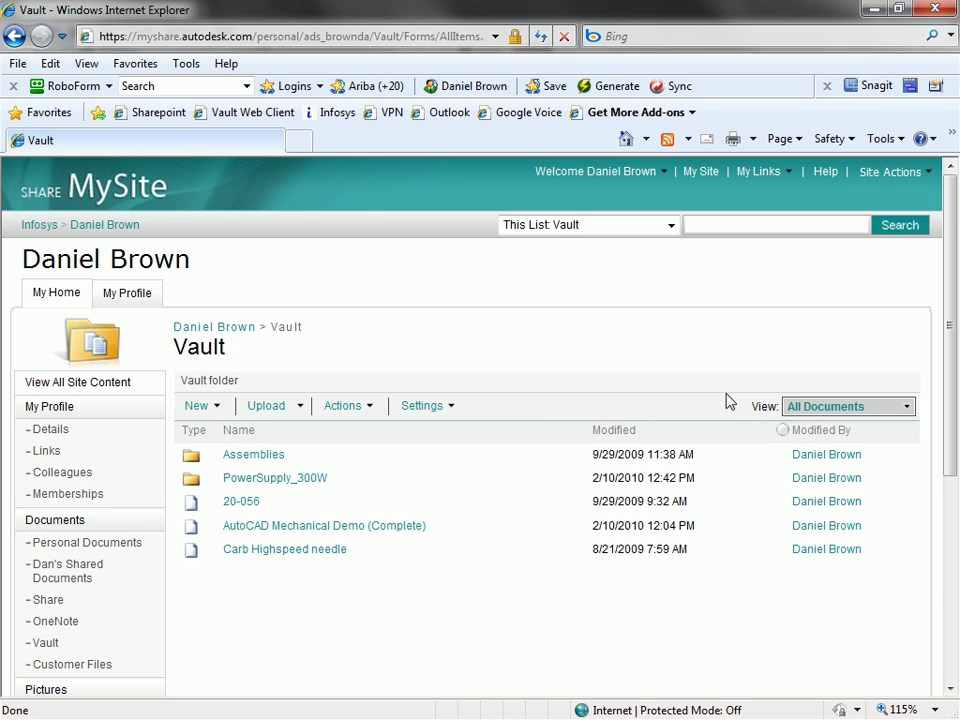
pyautogui.moveTo(278, 488)
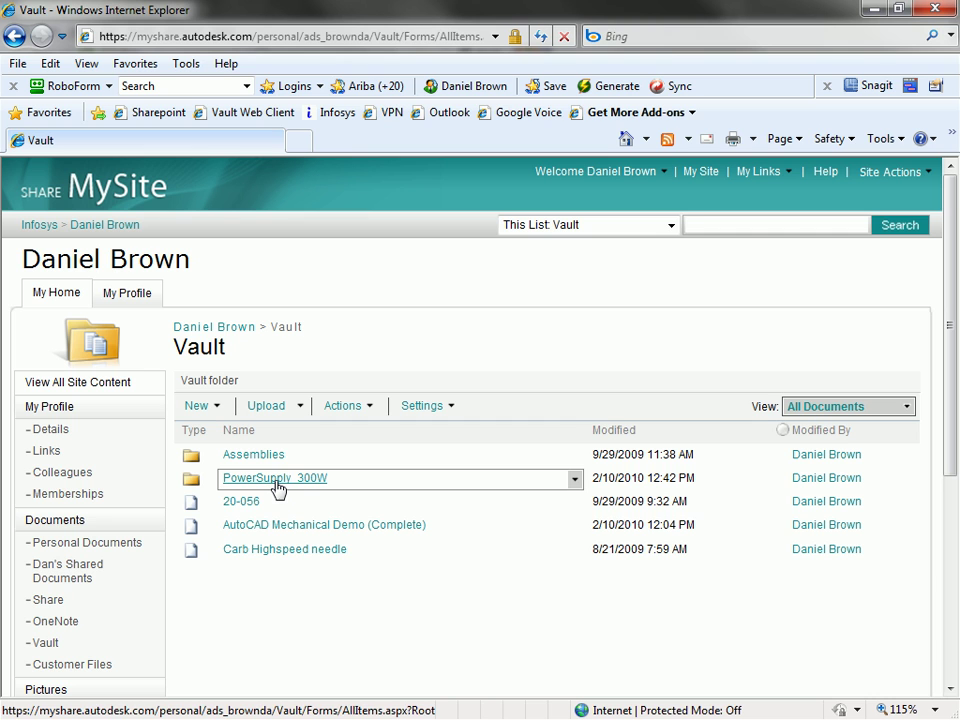
pyautogui.click(298, 490)
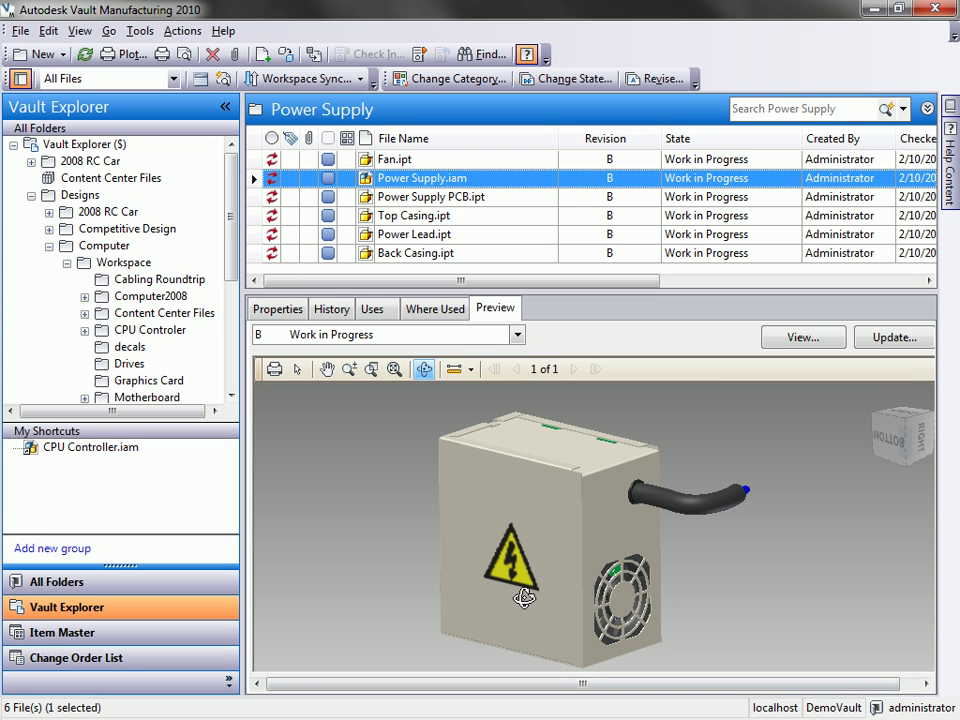
# Step: Open the vault Administration settings on the Files options and move the dialog left
pyautogui.moveTo(524, 598); pyautogui.dragTo(576, 553)
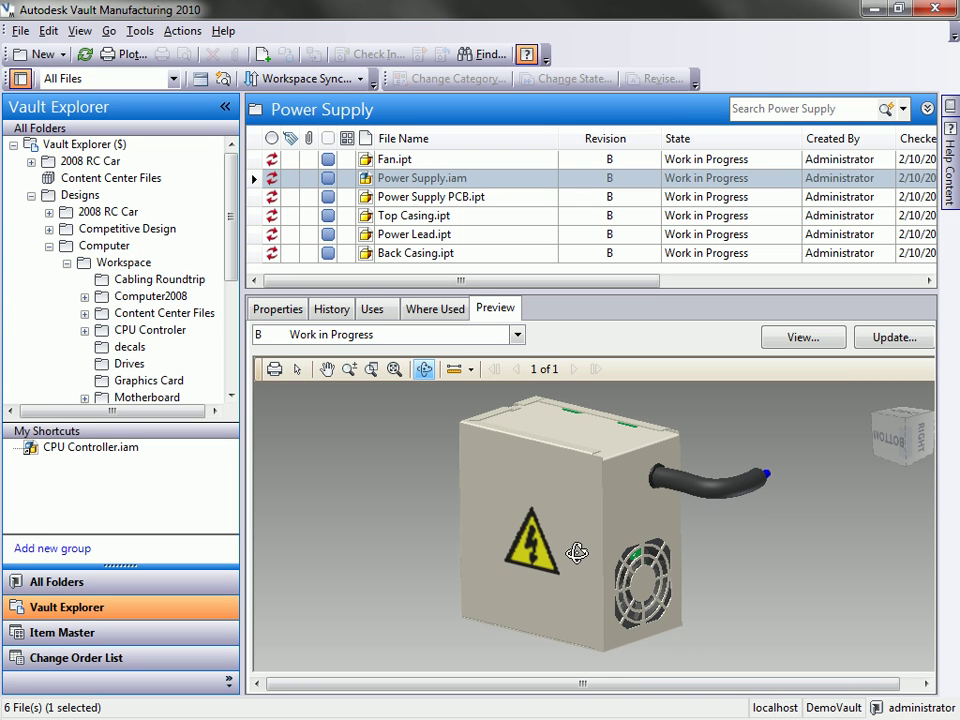
pyautogui.click(139, 33)
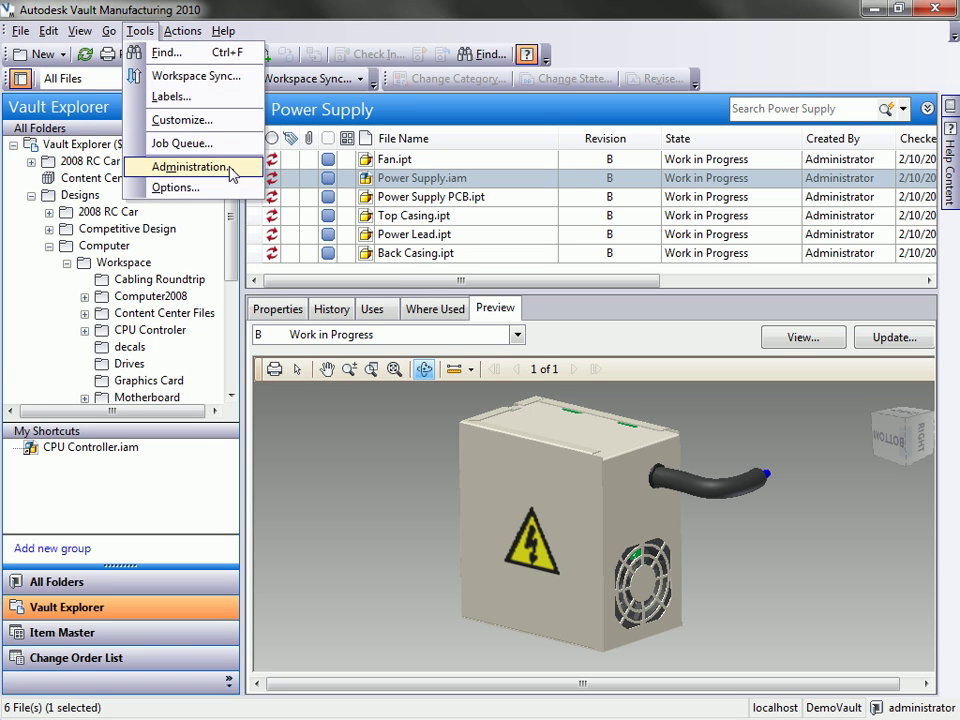
pyautogui.click(190, 167)
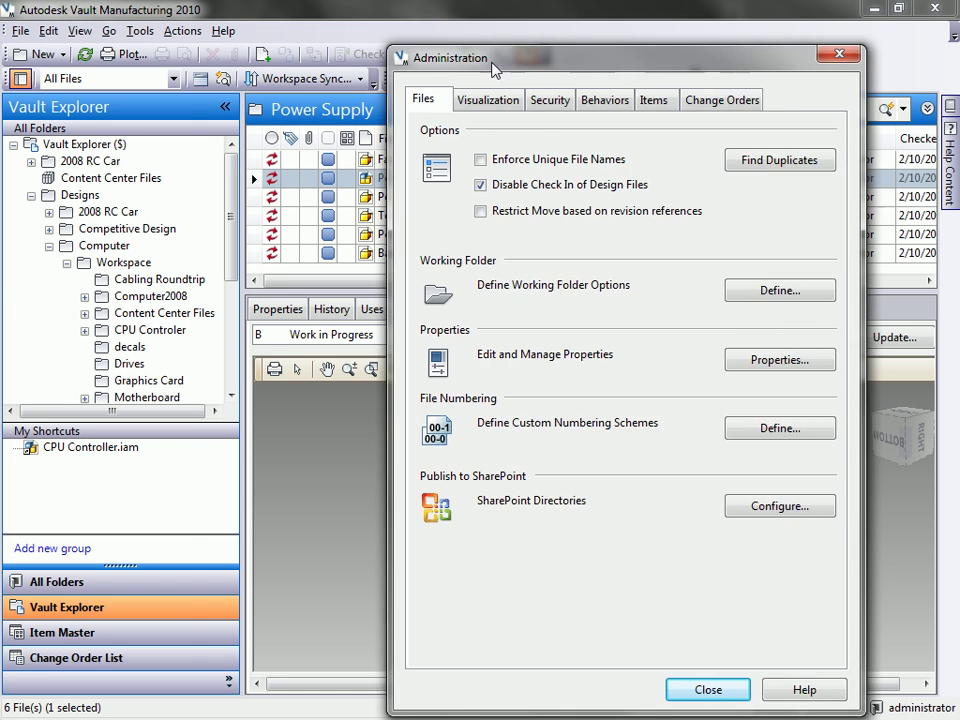
pyautogui.moveTo(508, 50); pyautogui.dragTo(318, 36)
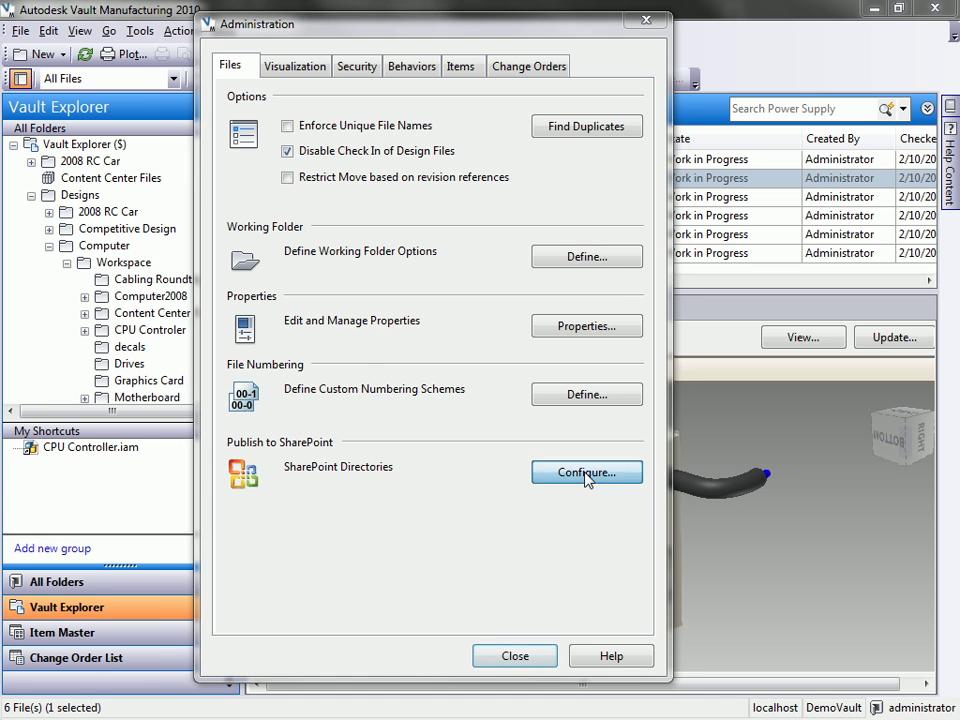
# Step: Open the SharePoint directory configuration and confirm the Vault directory's existing location
pyautogui.click(587, 475)
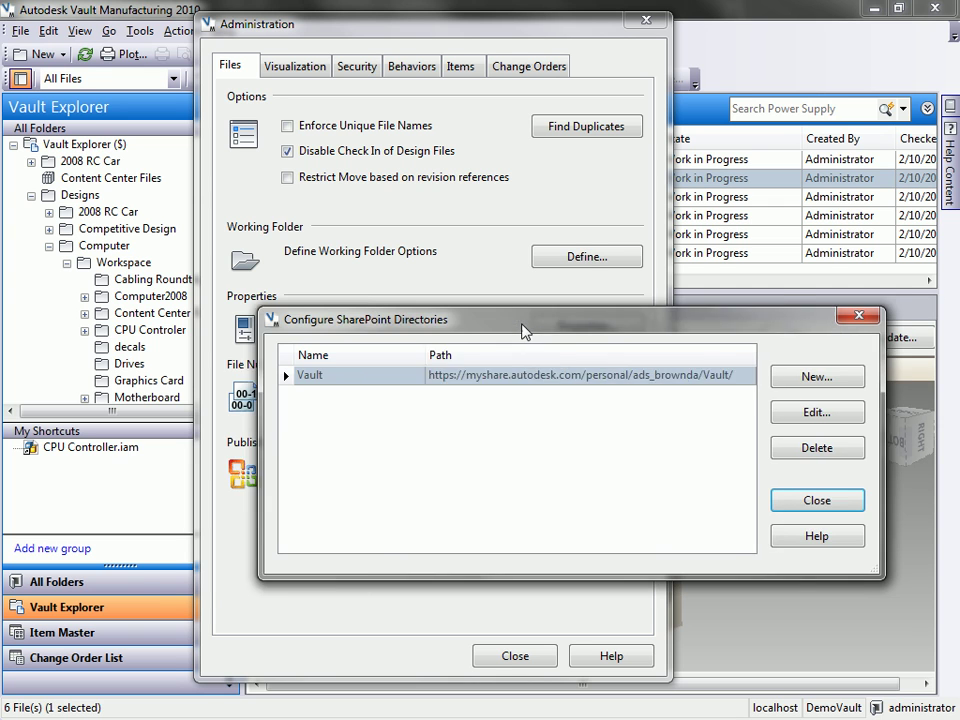
pyautogui.moveTo(520, 330); pyautogui.dragTo(382, 326)
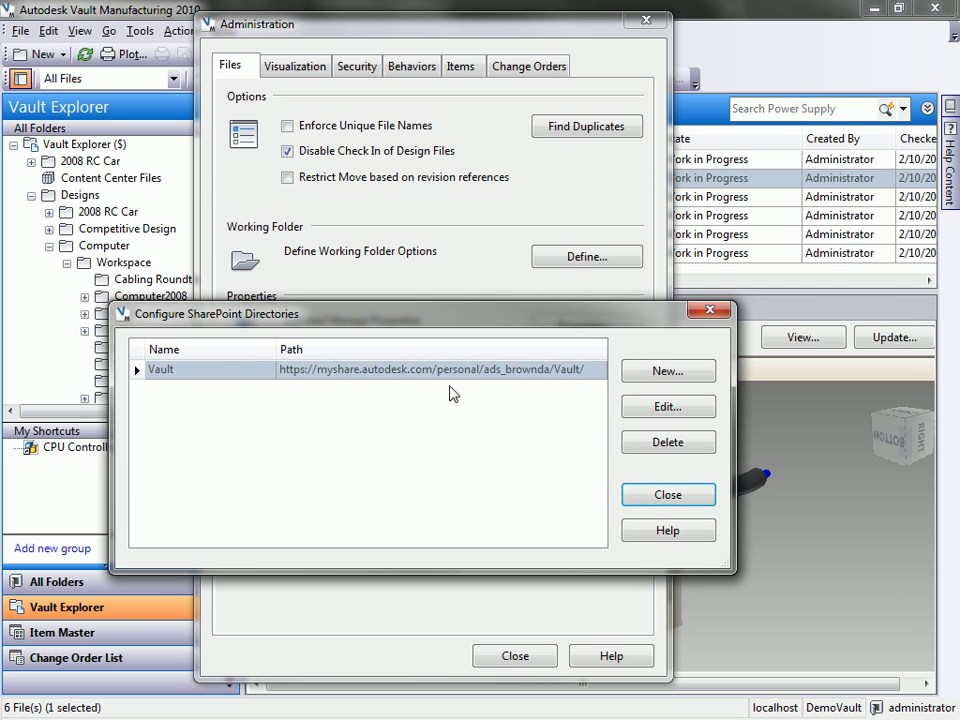
pyautogui.click(497, 371)
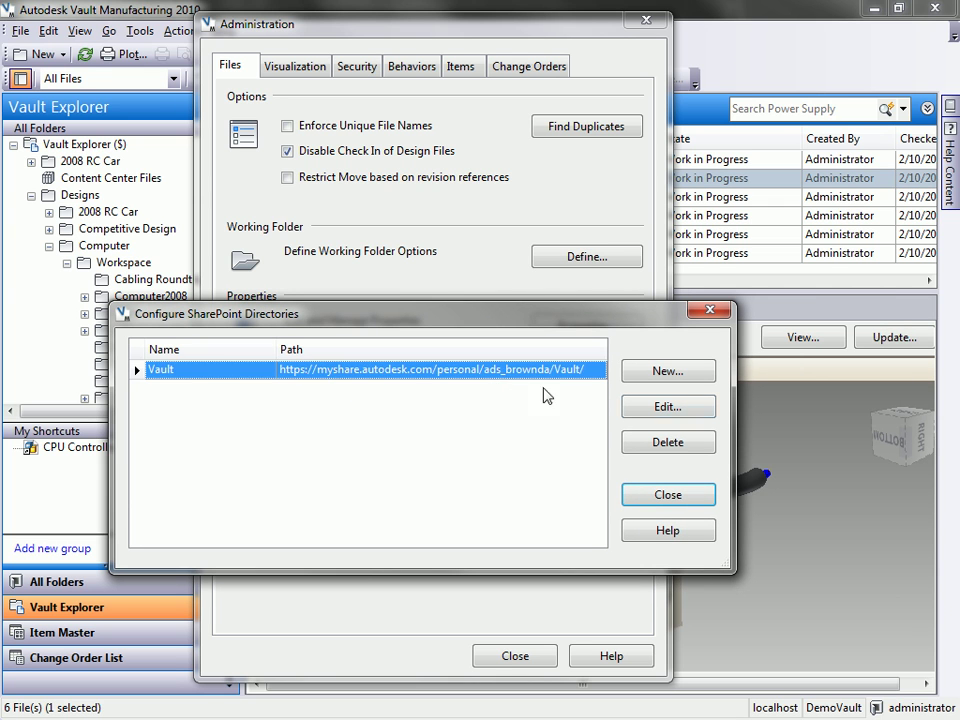
pyautogui.click(666, 408)
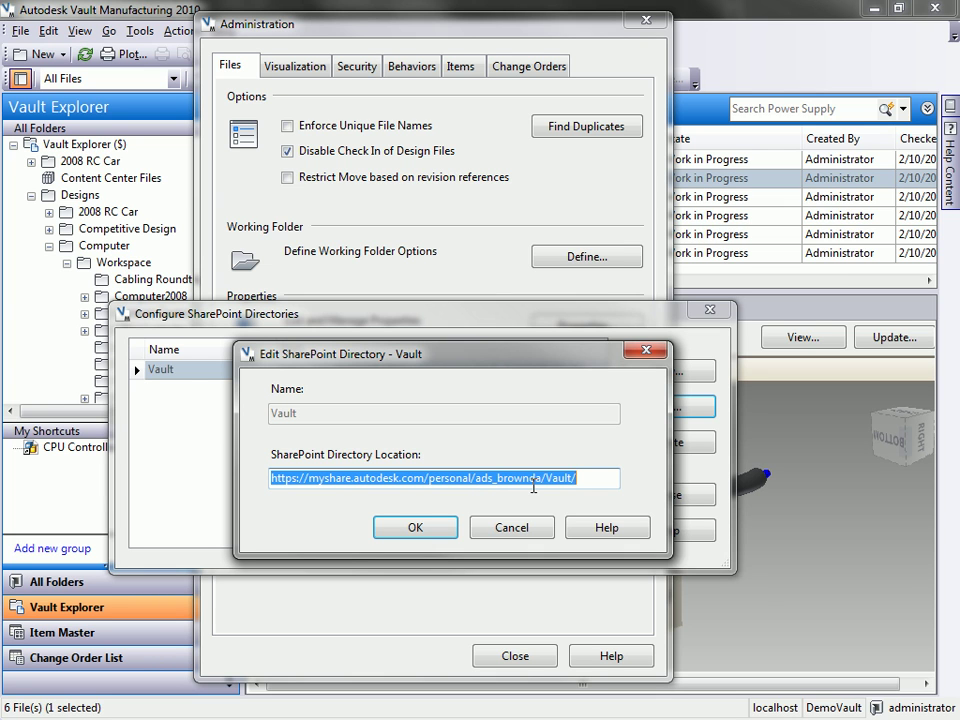
pyautogui.click(407, 533)
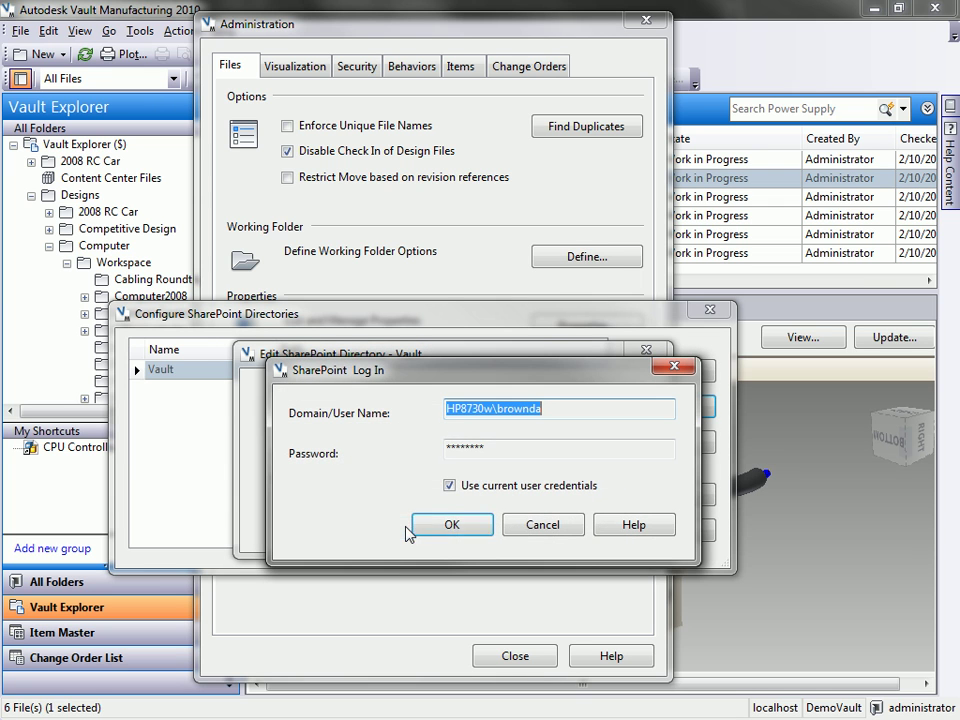
# Step: Make the Vault directory log in with the user name minus its domain prefix and the password
pyautogui.click(450, 486)
pyautogui.moveTo(496, 409); pyautogui.dragTo(360, 414)
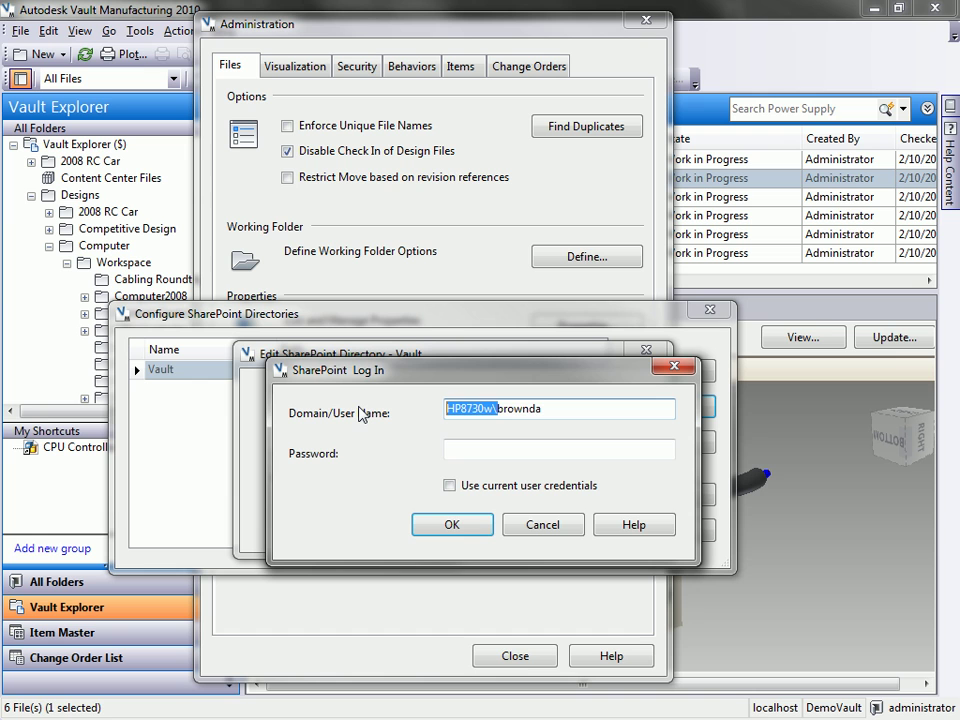
pyautogui.press('BackSpace')
pyautogui.press('Tab')
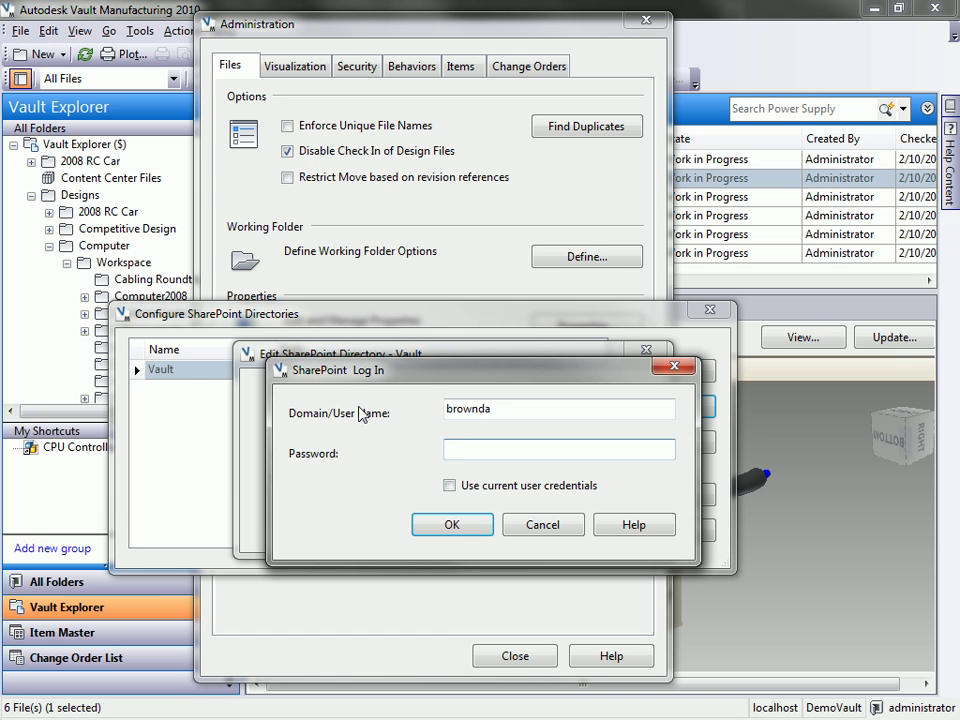
pyautogui.write('********')
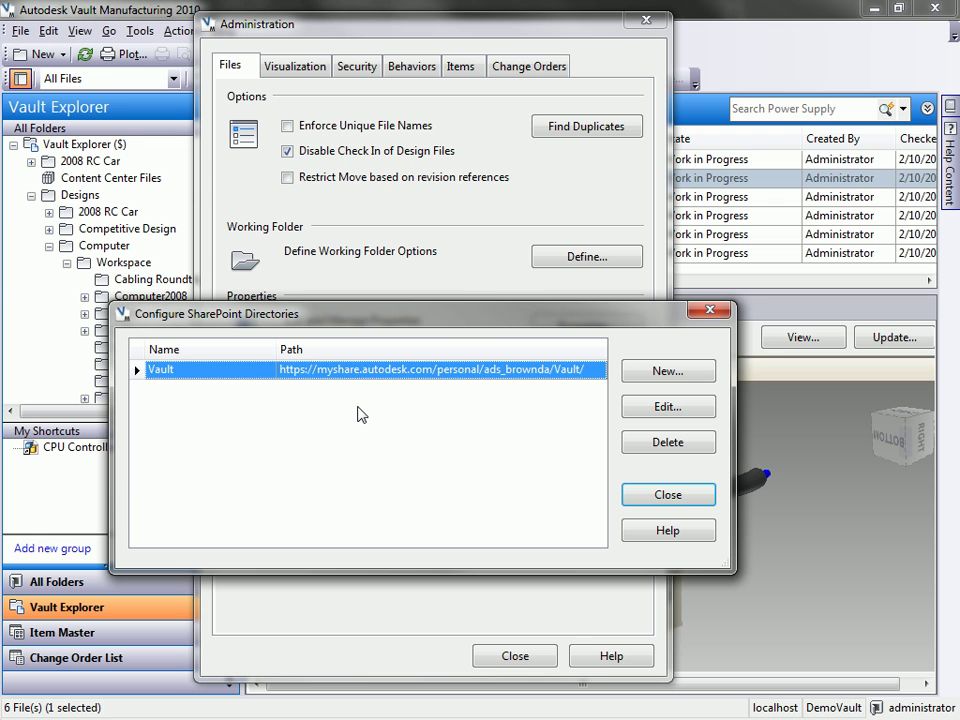
# Step: Add a Power Supply SharePoint directory pointing to the Vault/PowerSupply_300W address
pyautogui.click(665, 371)
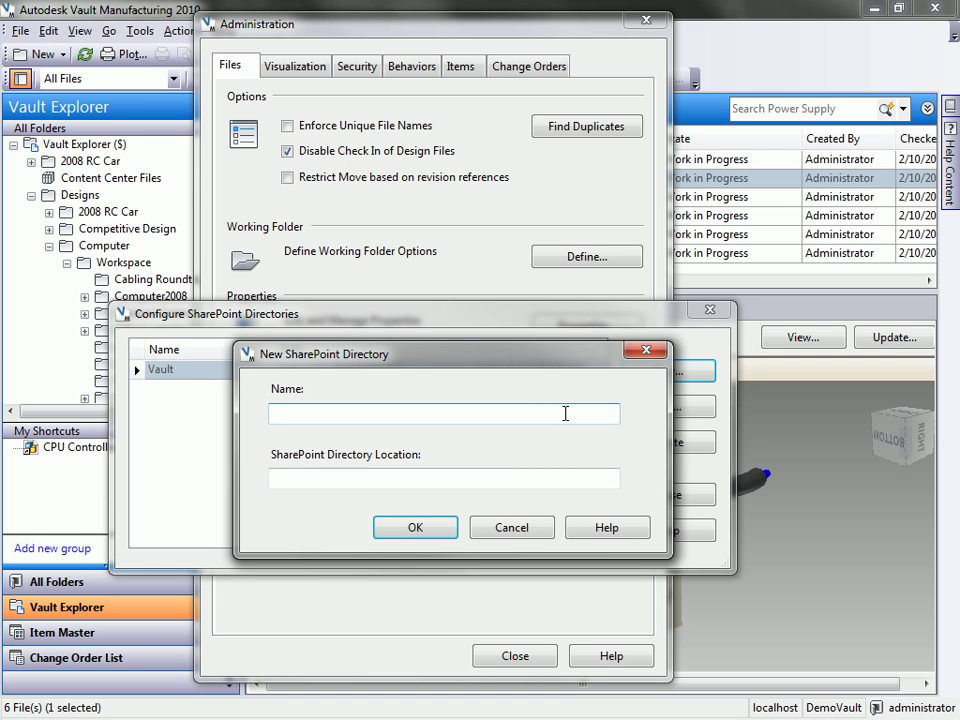
pyautogui.write('Power Supply')
pyautogui.click(444, 478)
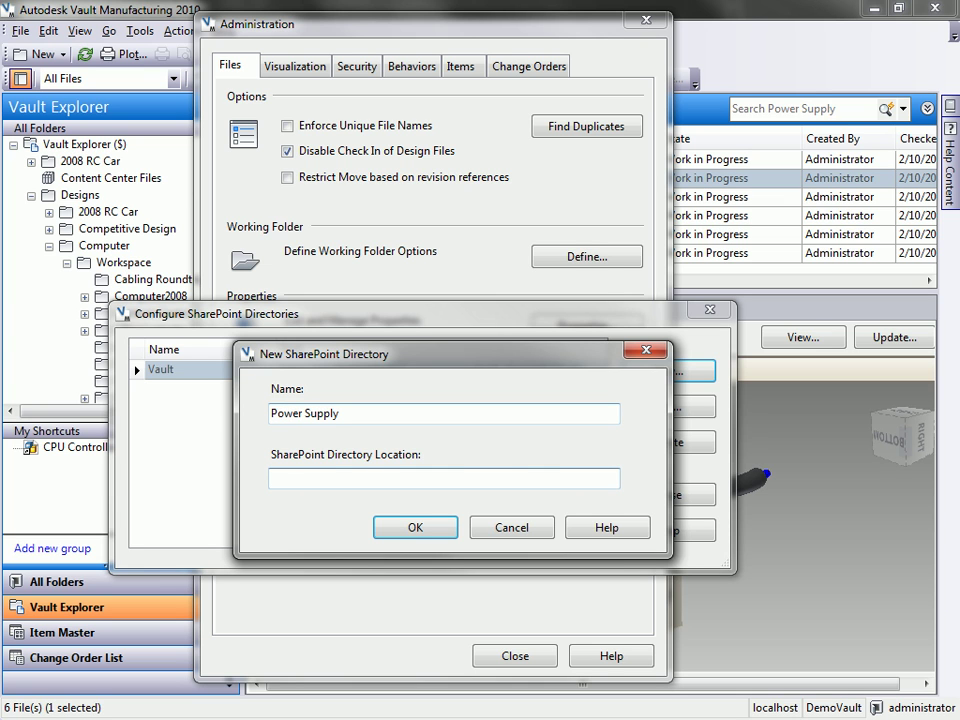
pyautogui.write('https://myshare.autodesk.com/personal/ads_brownda/Vault/')
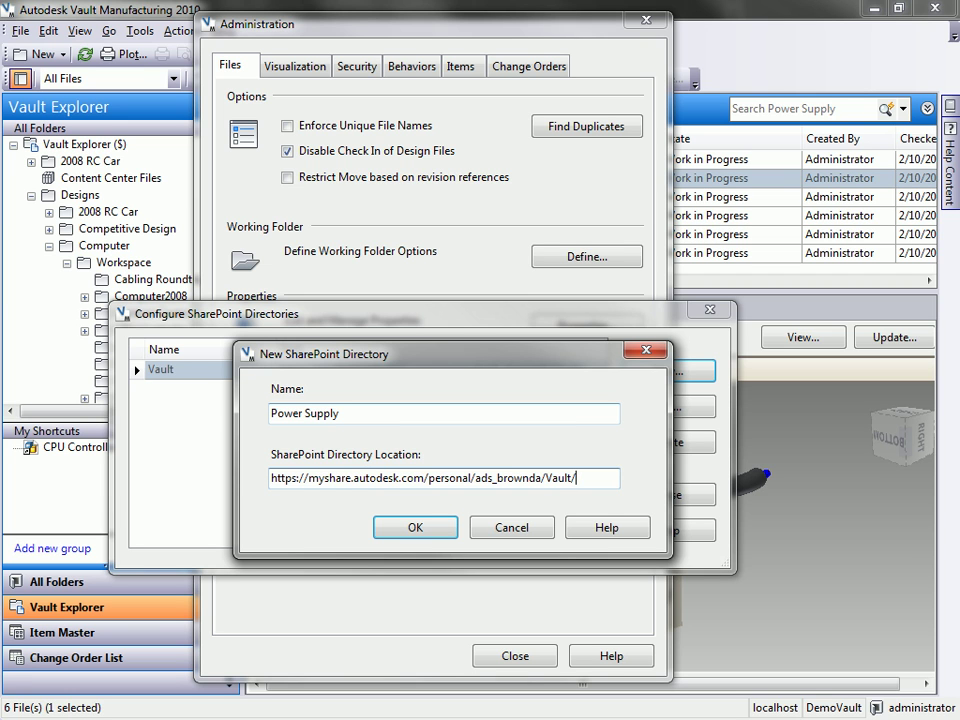
pyautogui.write('PowerSu')
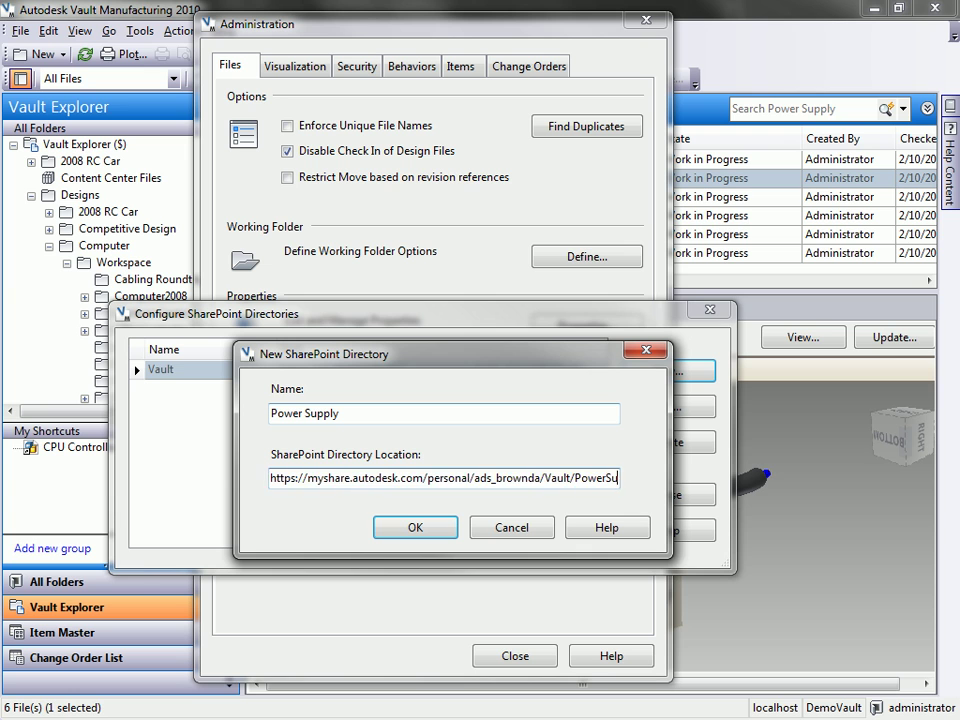
pyautogui.write('pply_')
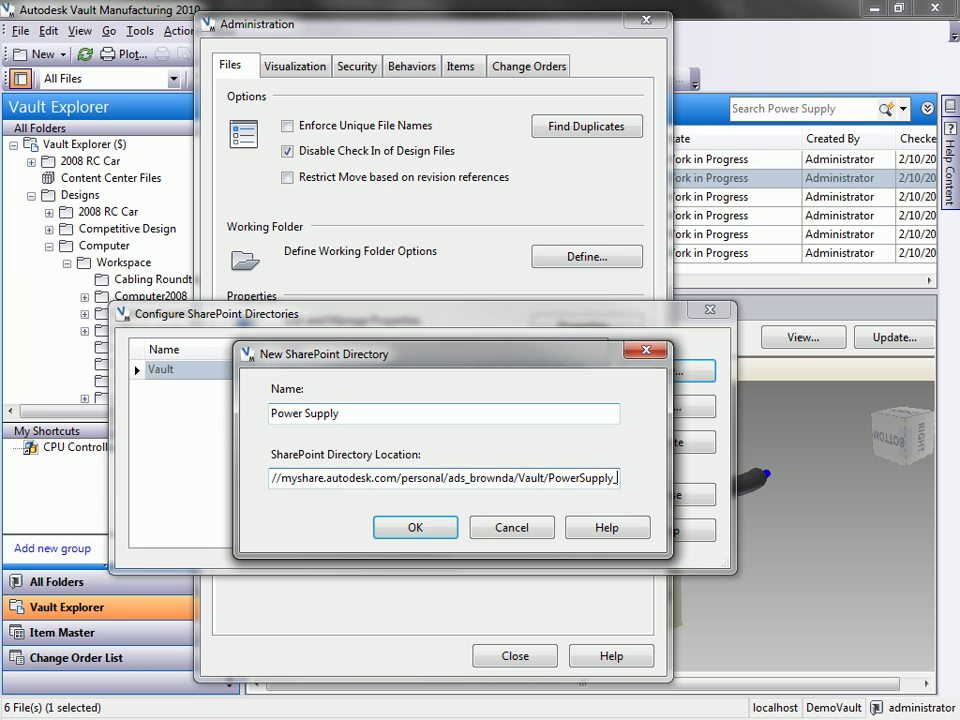
pyautogui.write('300W')
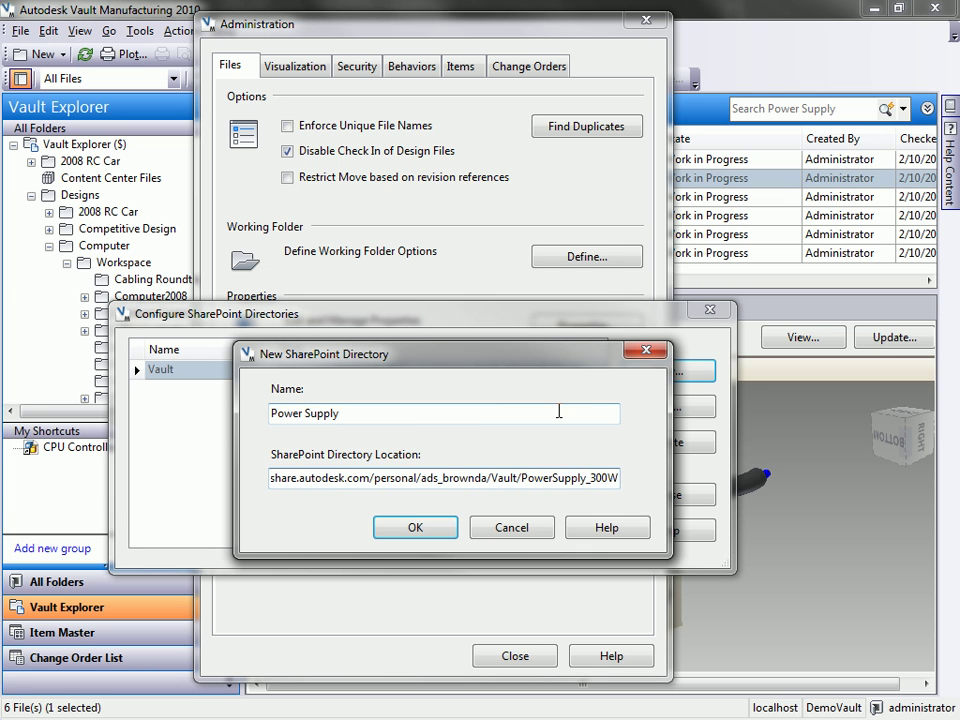
pyautogui.click(408, 529)
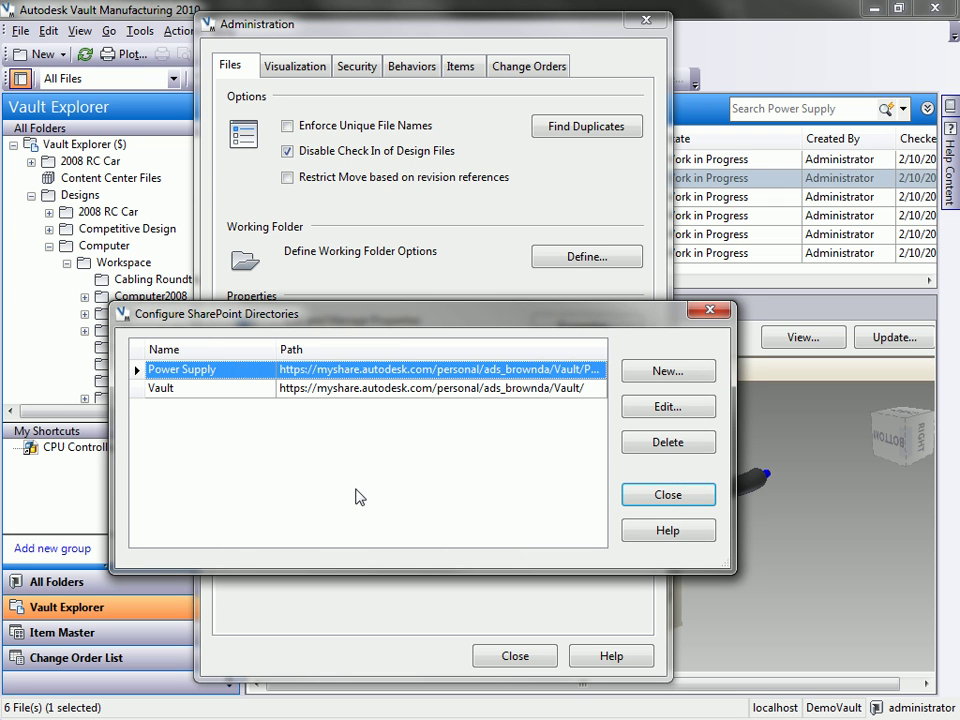
# Step: Close the SharePoint directories and Administration dialogs, then select Power Supply.iam
pyautogui.click(352, 393)
pyautogui.click(351, 372)
pyautogui.click(353, 391)
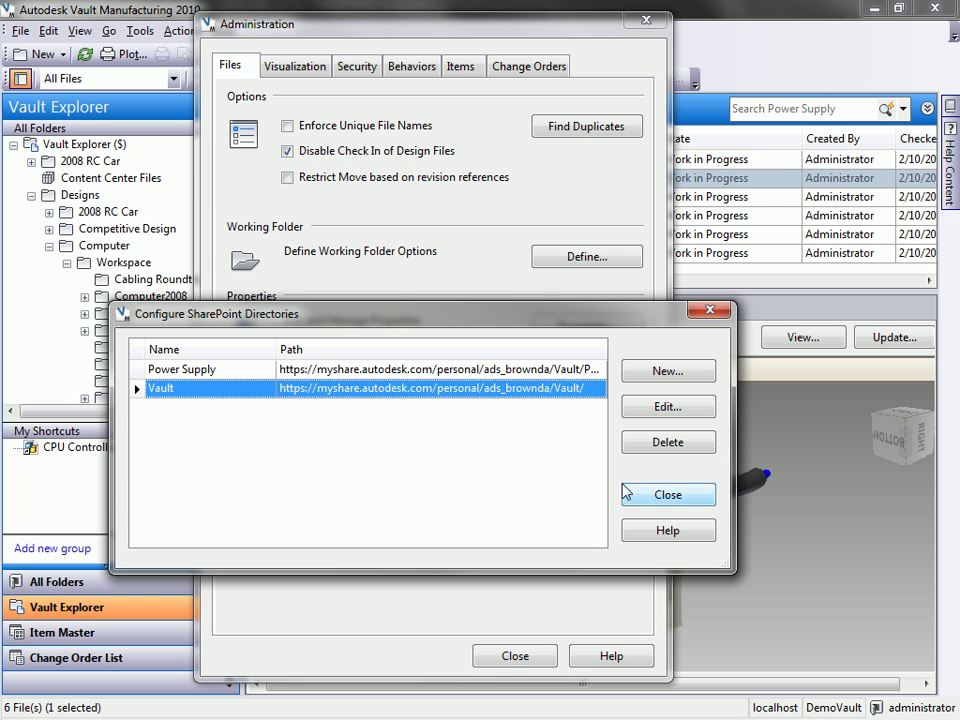
pyautogui.click(669, 498)
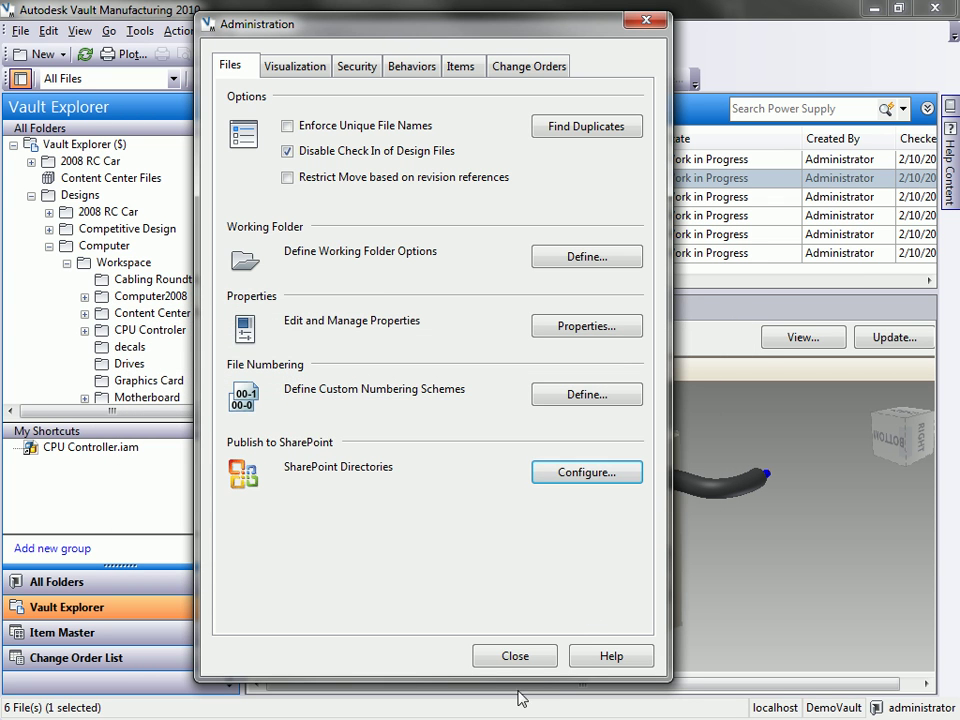
pyautogui.click(515, 656)
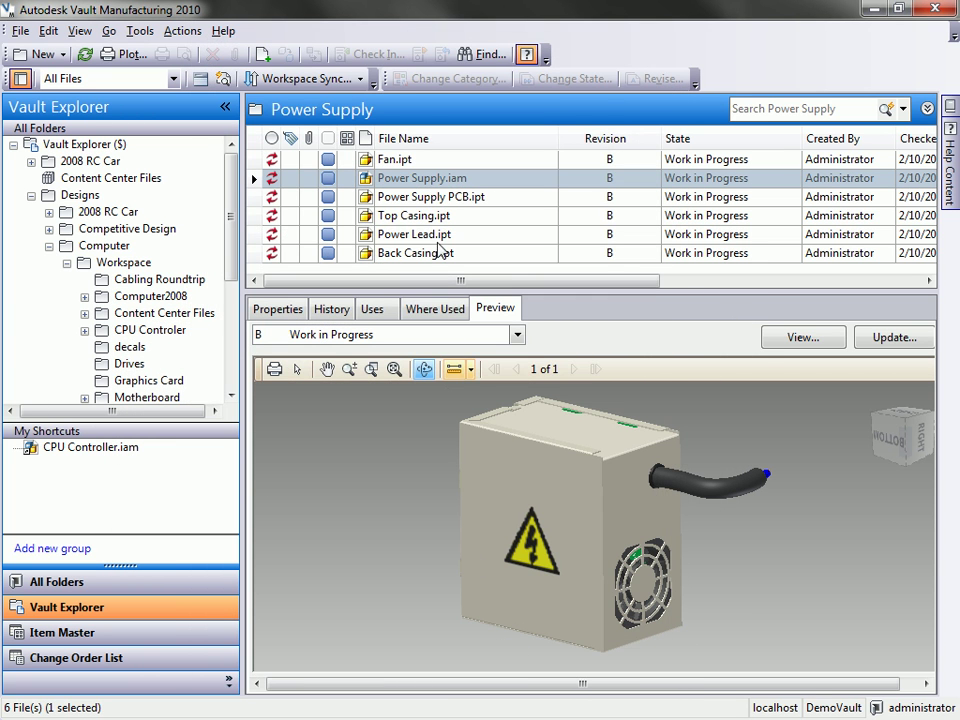
pyautogui.click(440, 180)
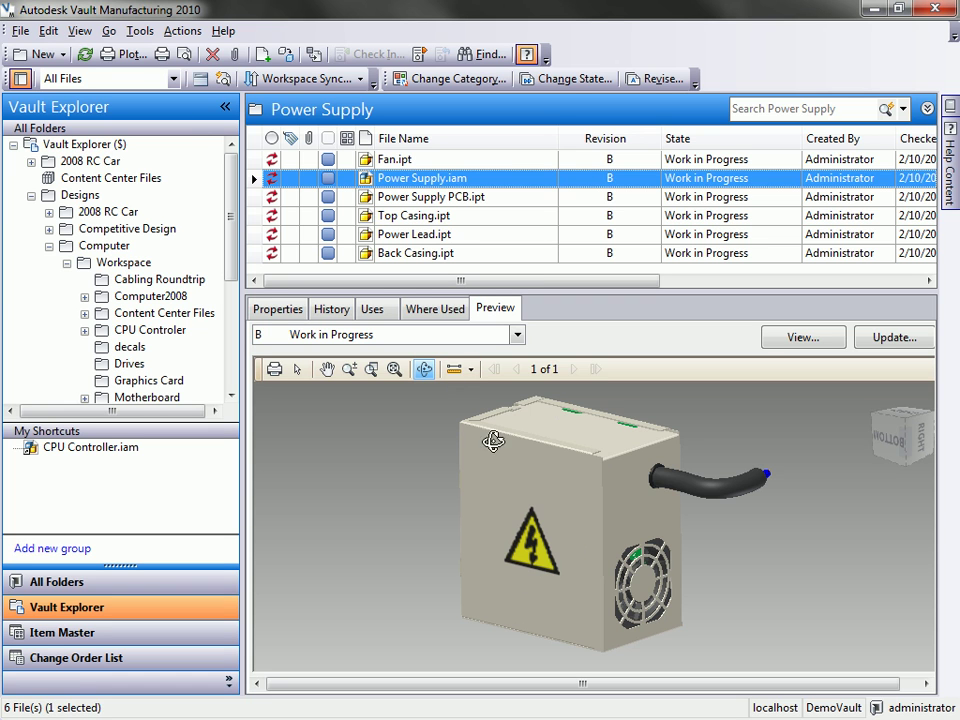
# Step: Publish Power Supply.iam to SharePoint as a DWF Package sent to a SharePoint Directory
pyautogui.click(140, 31)
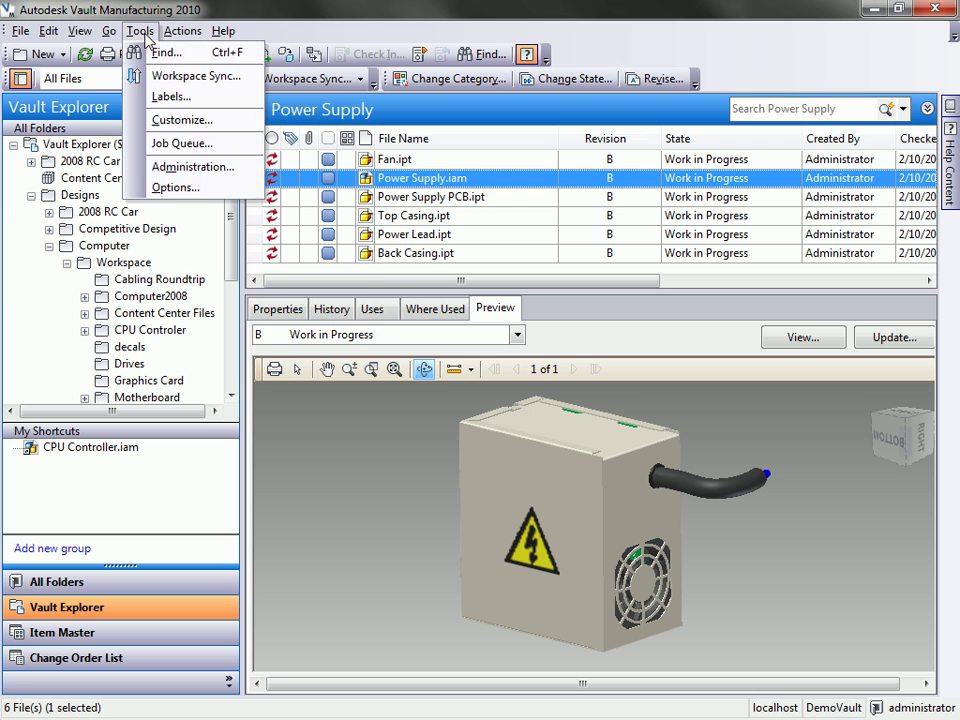
pyautogui.moveTo(182, 31)
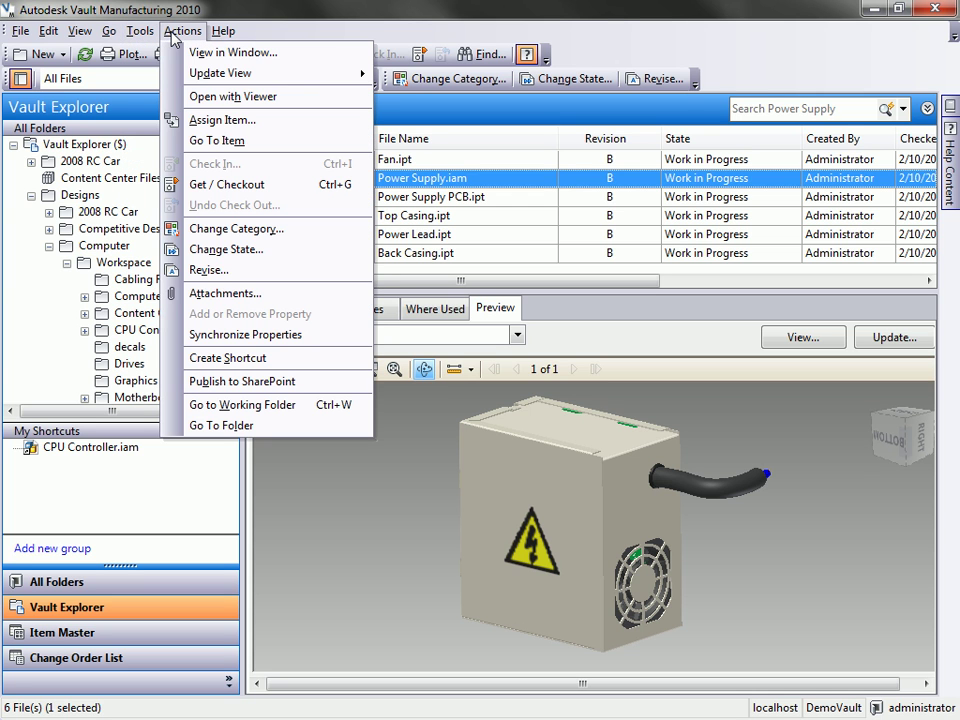
pyautogui.click(303, 386)
pyautogui.moveTo(593, 130); pyautogui.dragTo(458, 52)
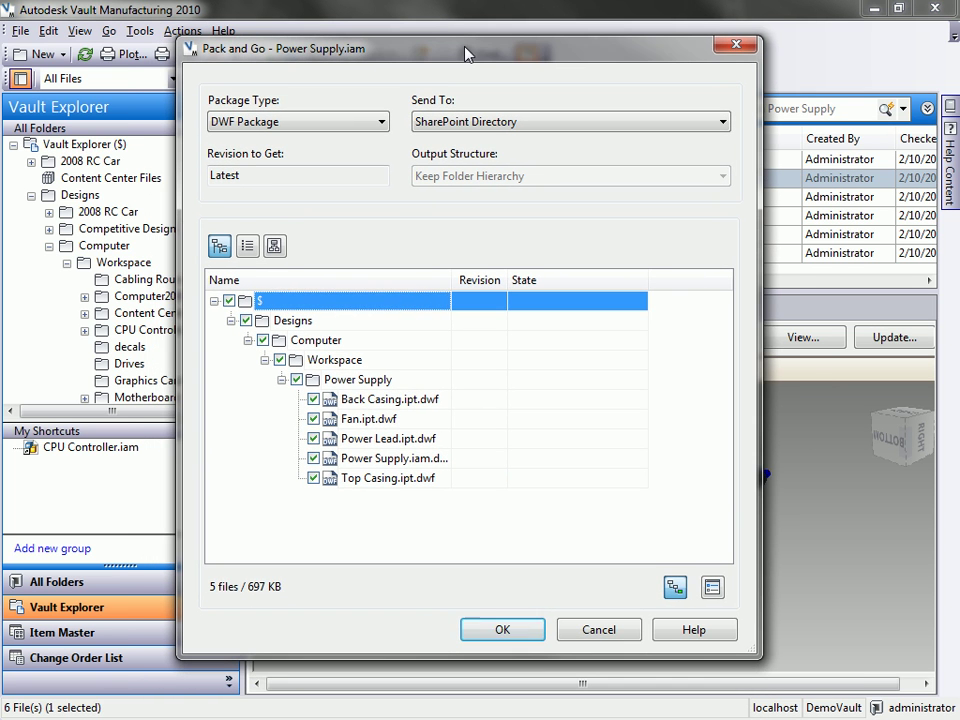
pyautogui.click(379, 122)
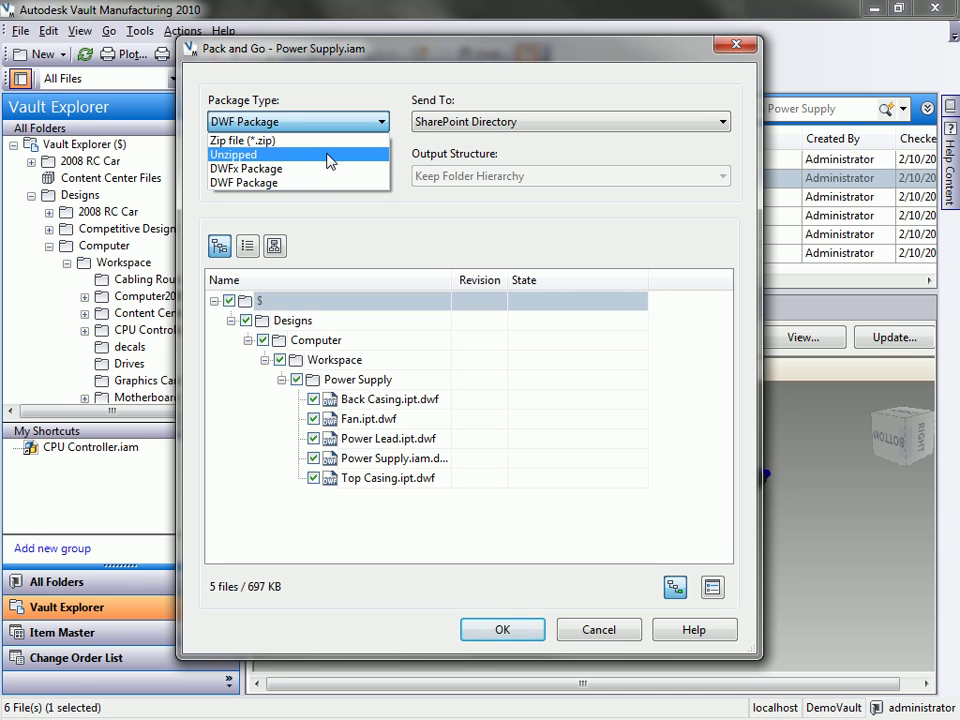
pyautogui.click(310, 184)
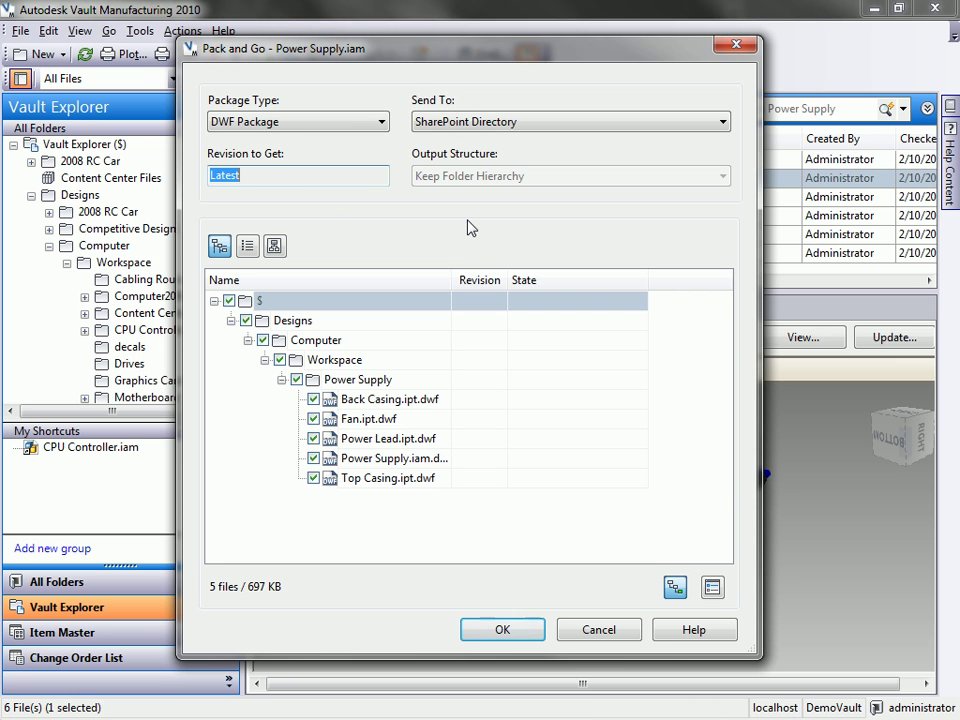
pyautogui.click(692, 122)
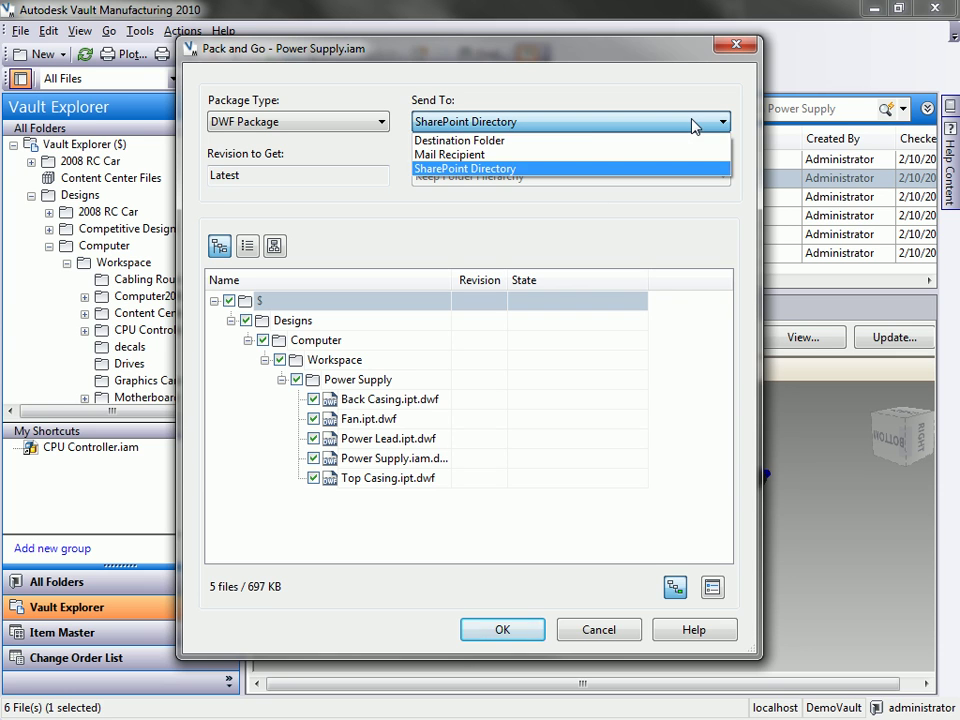
pyautogui.click(588, 171)
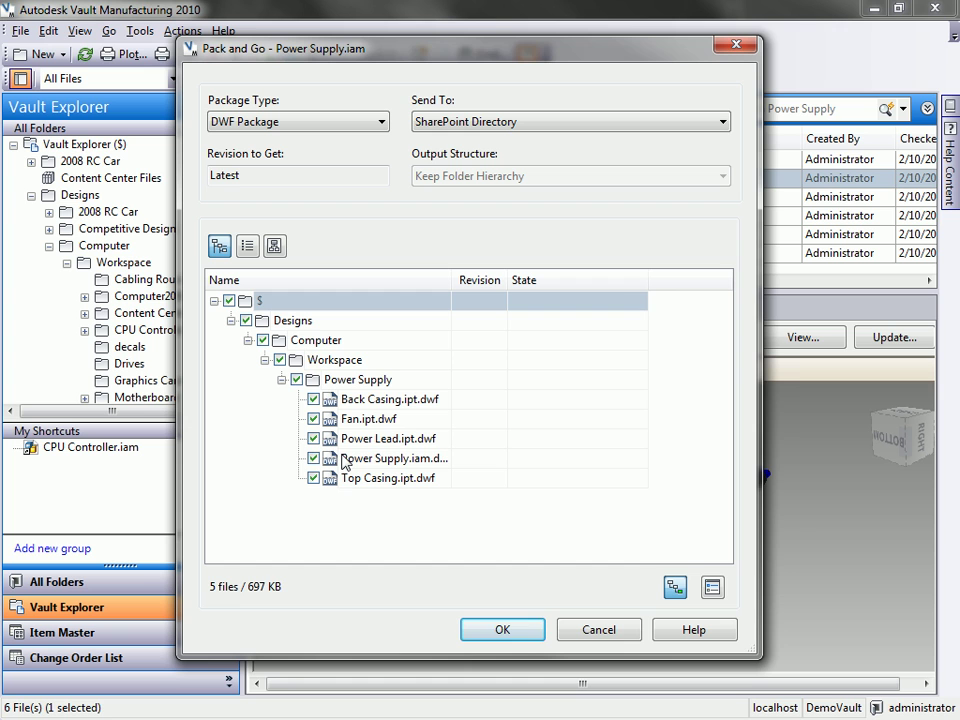
pyautogui.click(510, 632)
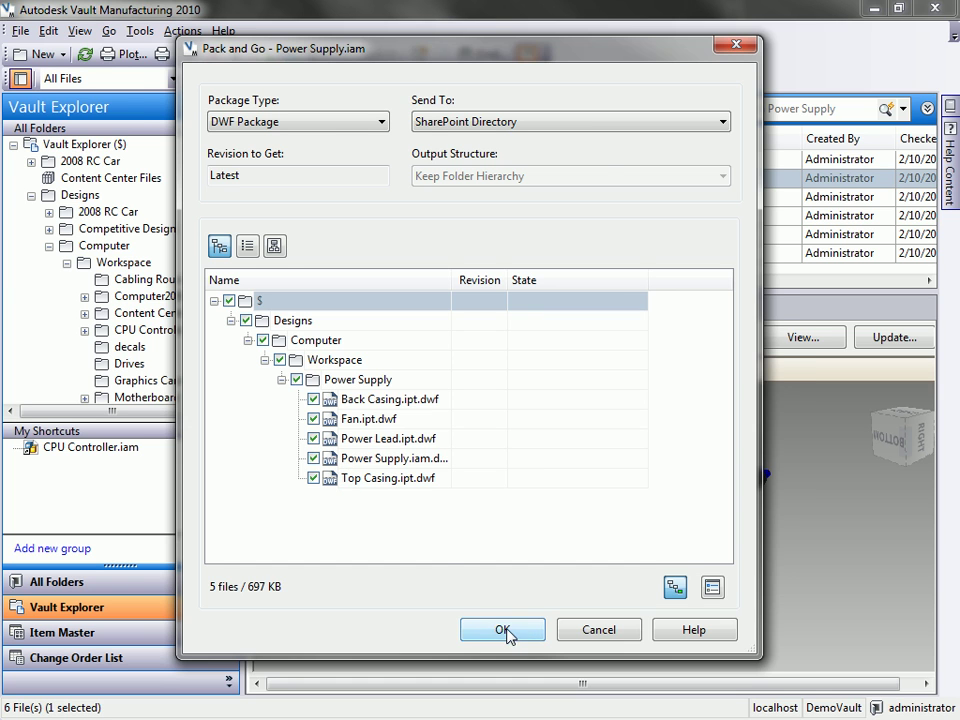
# Step: Send the package to the Power Supply SharePoint directory
pyautogui.click(315, 277)
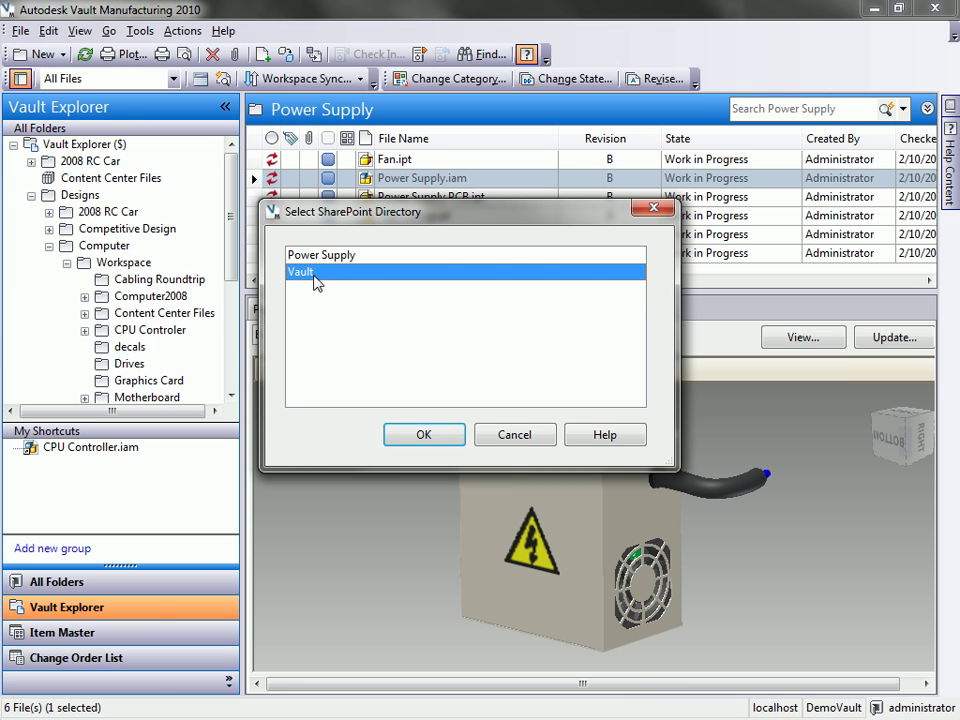
pyautogui.click(333, 257)
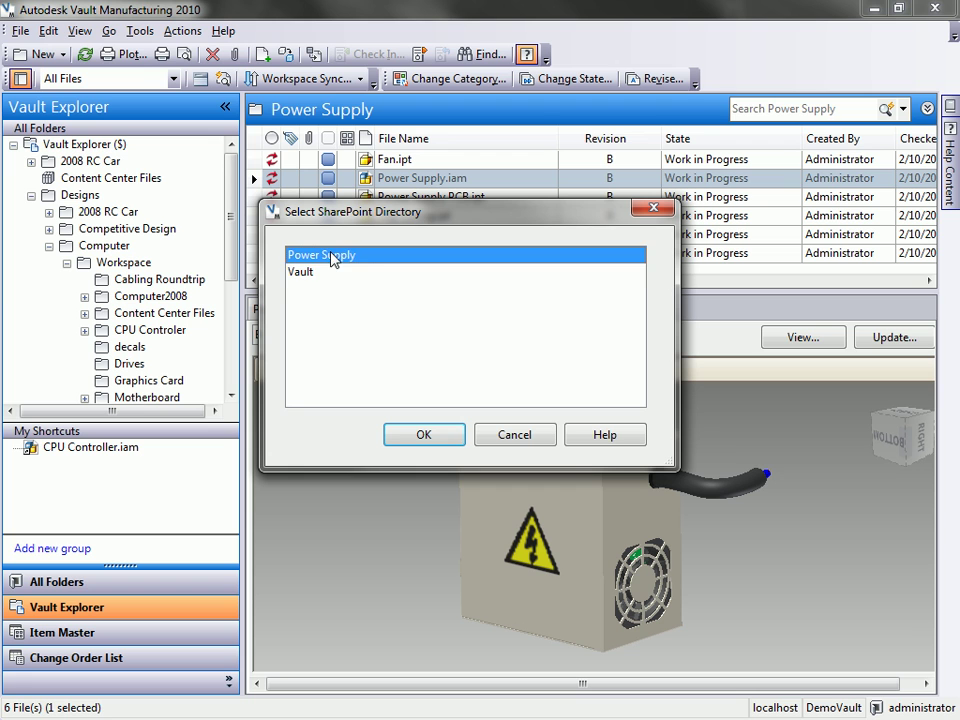
pyautogui.click(422, 435)
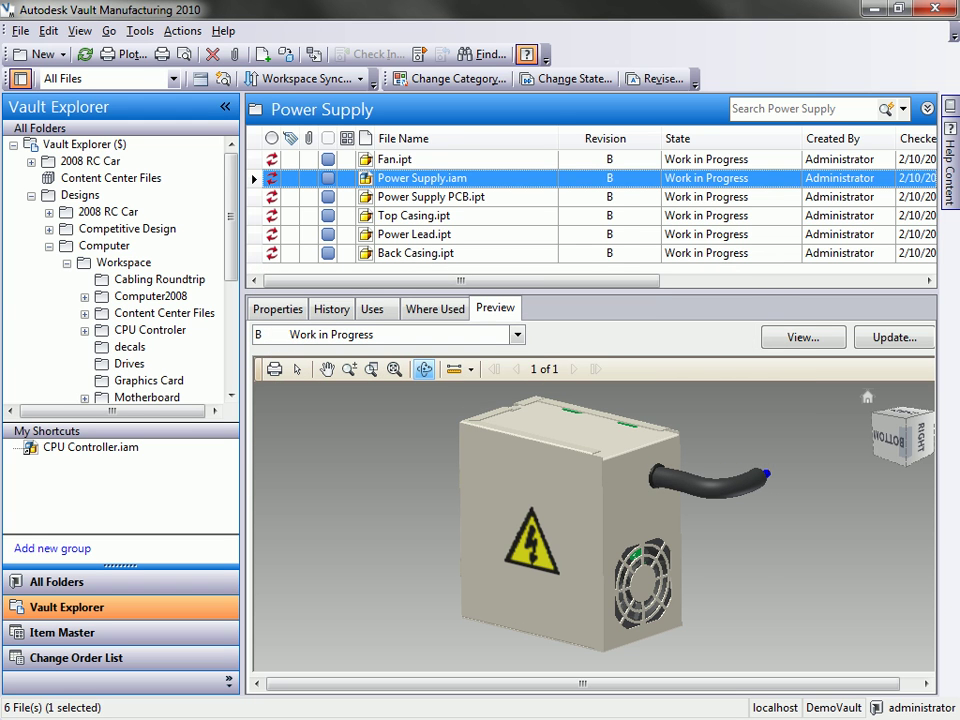
# Step: In Internet Explorer, open the PowerSupply_300W folder and open the Power Supply file in a new tab
pyautogui.hotkey('alt', 'Tab')
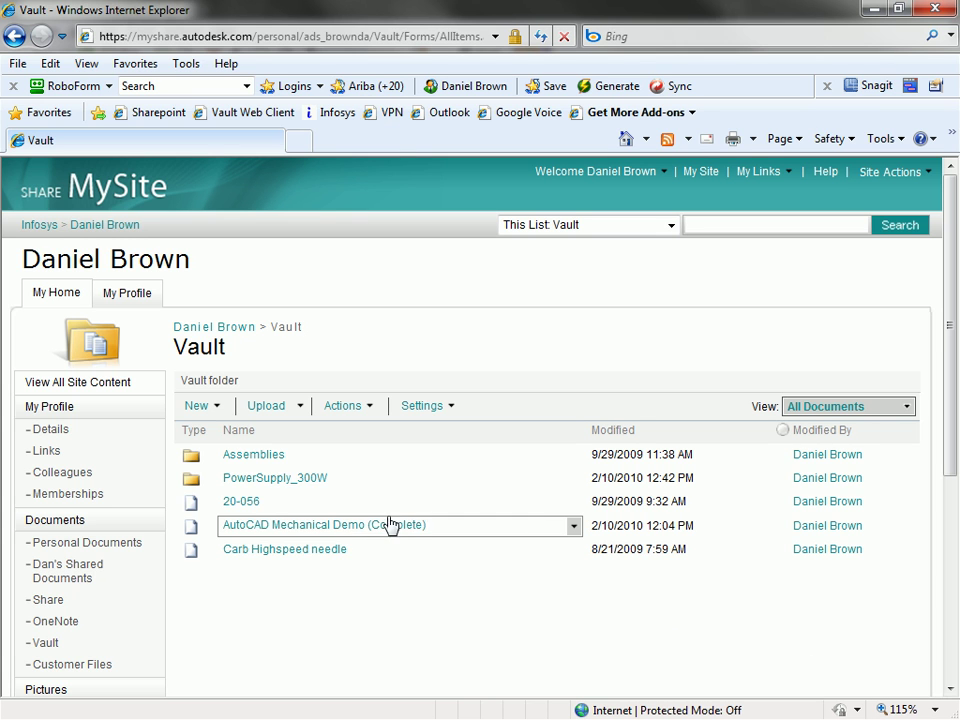
pyautogui.click(290, 482)
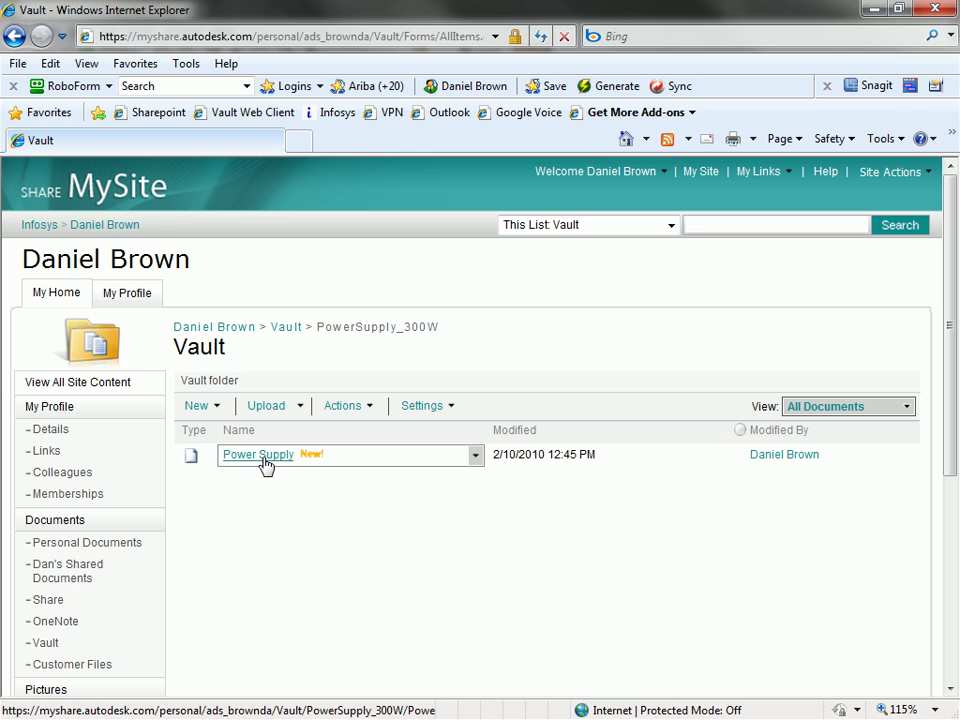
pyautogui.rightClick(265, 465)
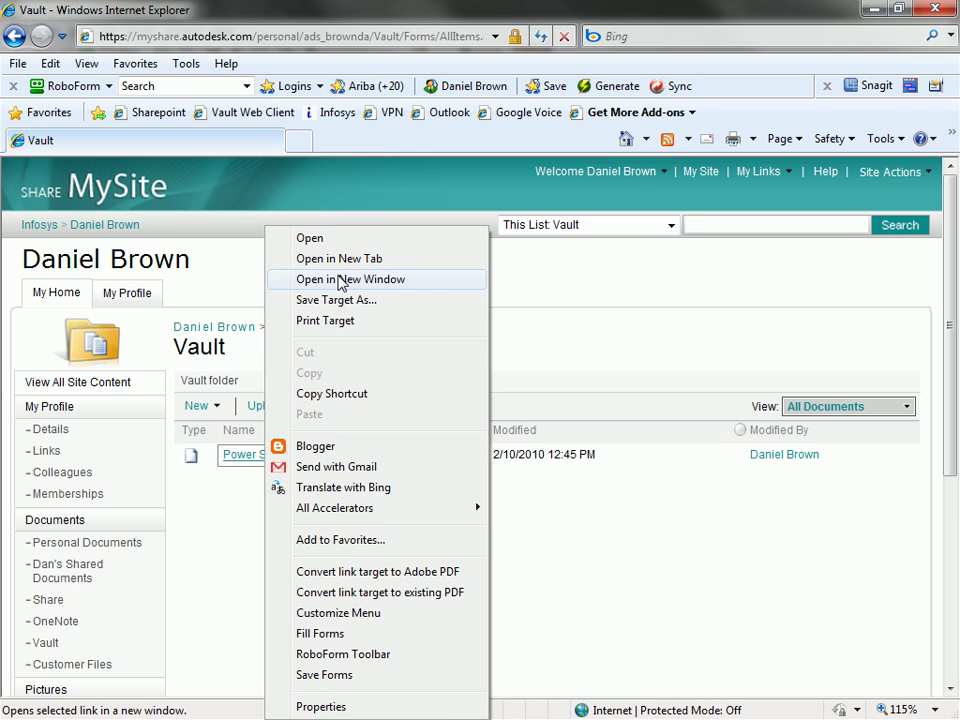
pyautogui.click(343, 266)
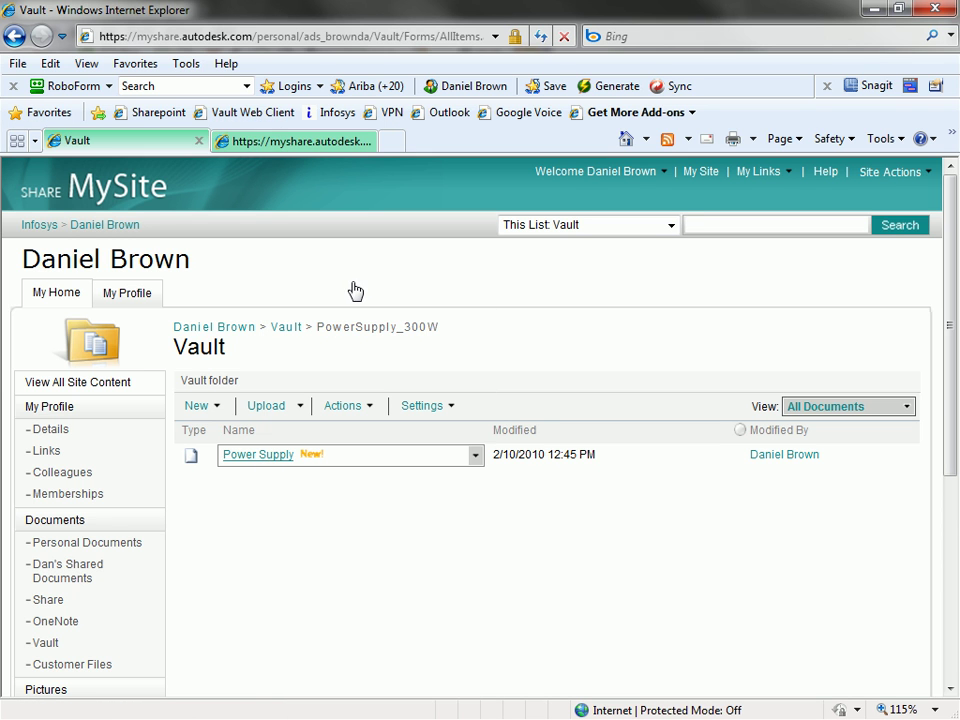
# Step: Orbit the Power Supply model and move its front cover away to expose the circuit board and fan
pyautogui.click(307, 146)
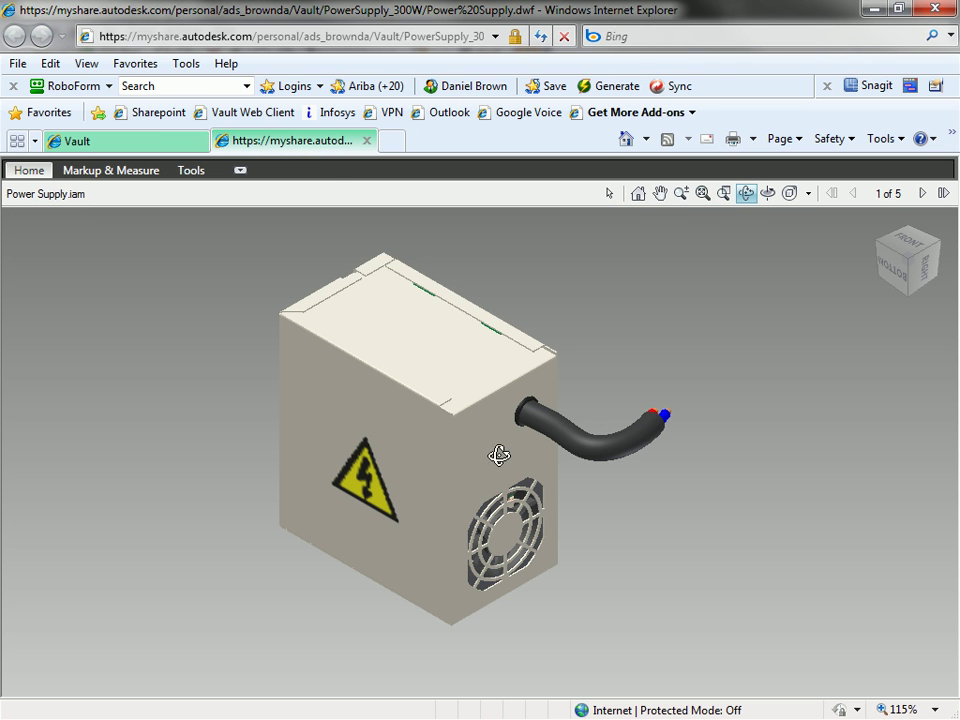
pyautogui.moveTo(499, 489)
pyautogui.mouseDown()
pyautogui.moveTo(476, 426)
pyautogui.moveTo(561, 421)
pyautogui.moveTo(664, 439)
pyautogui.moveTo(396, 474)
pyautogui.moveTo(594, 454)
pyautogui.moveTo(231, 456)
pyautogui.moveTo(212, 471)
pyautogui.moveTo(446, 446)
pyautogui.moveTo(441, 426)
pyautogui.mouseUp()
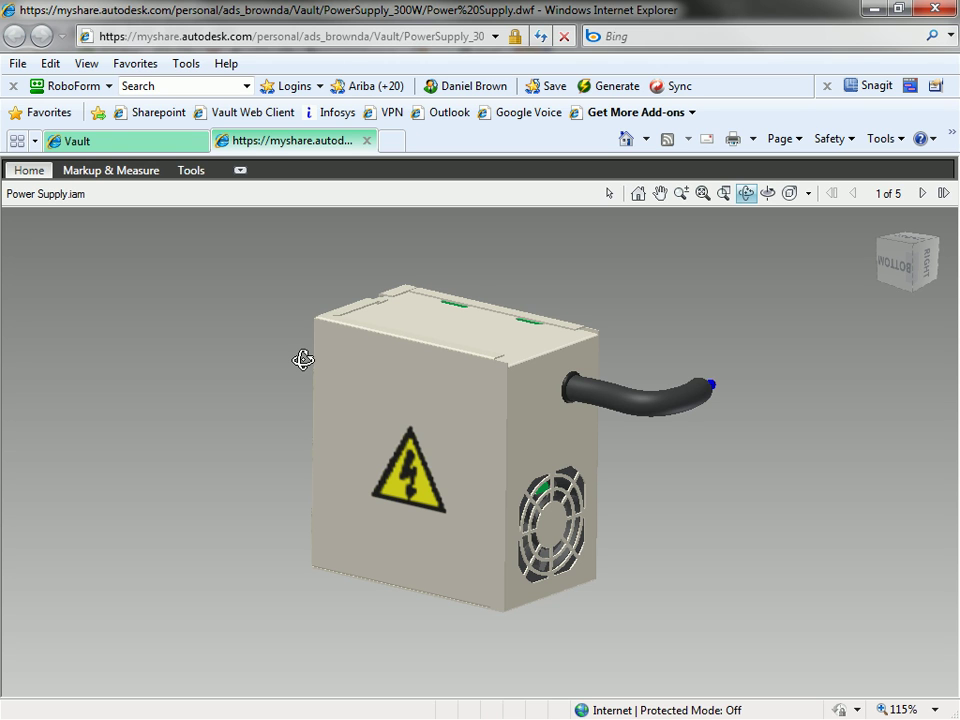
pyautogui.click(189, 171)
pyautogui.click(236, 216)
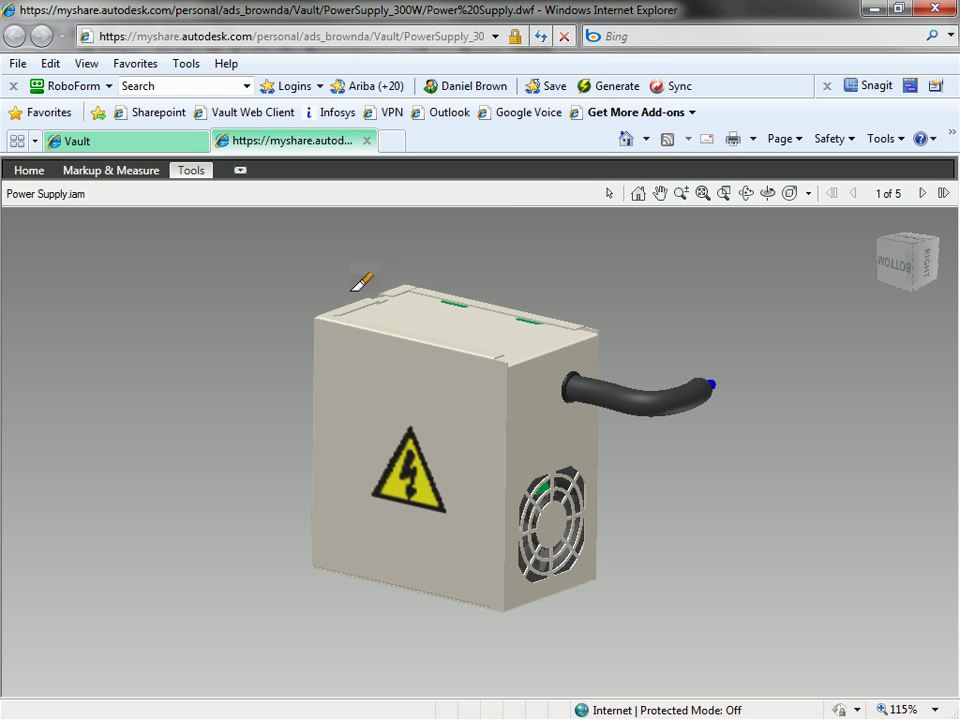
pyautogui.click(436, 400)
pyautogui.moveTo(439, 405); pyautogui.dragTo(455, 463)
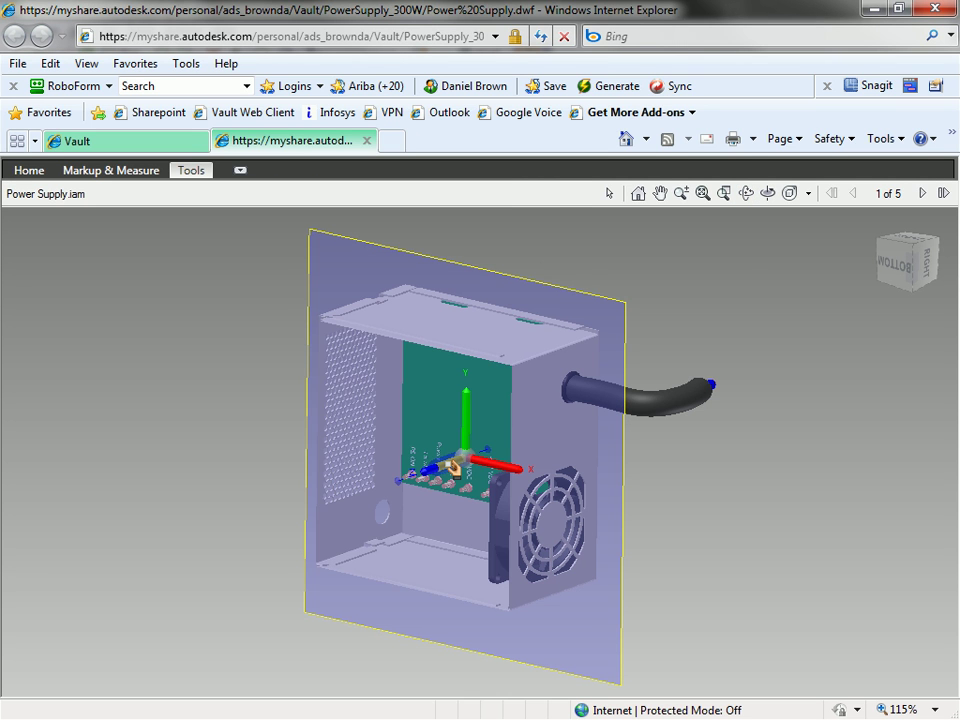
pyautogui.click(742, 268)
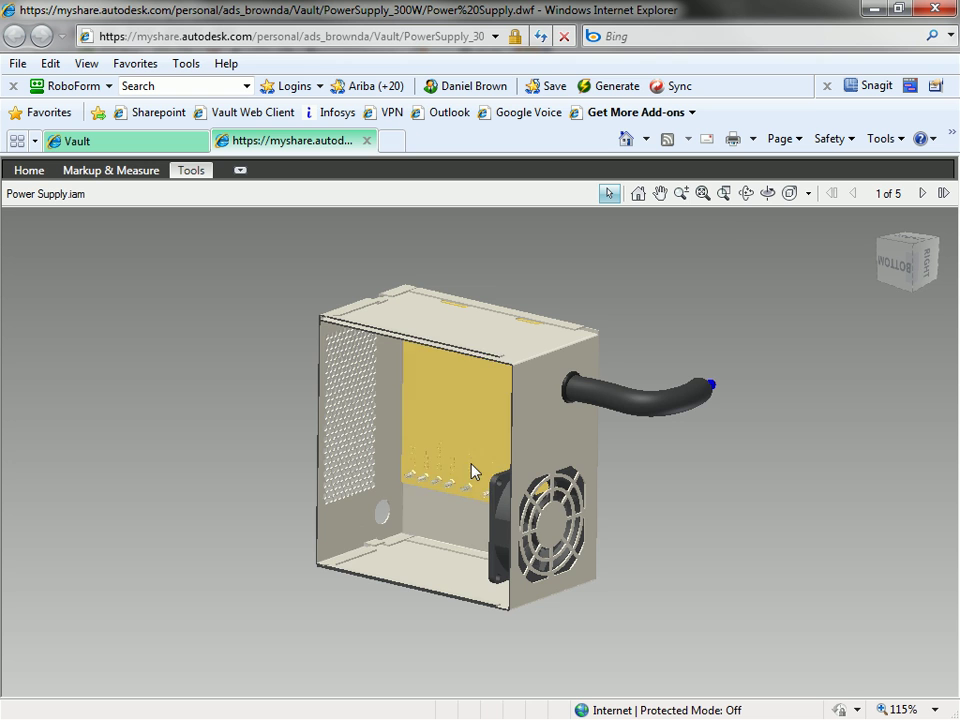
pyautogui.click(746, 193)
pyautogui.moveTo(560, 430)
pyautogui.mouseDown()
pyautogui.moveTo(639, 482)
pyautogui.moveTo(633, 499)
pyautogui.mouseUp()
# Step: Attach a callout to the fan reading 'increase fan capacity'
pyautogui.click(110, 170)
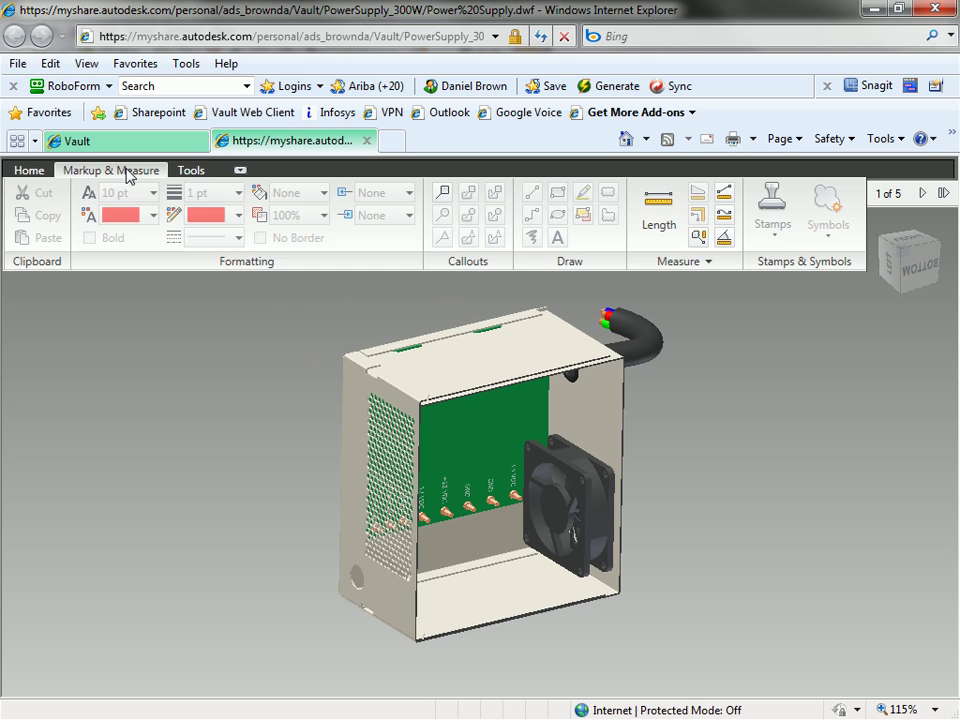
pyautogui.click(440, 193)
pyautogui.click(596, 485)
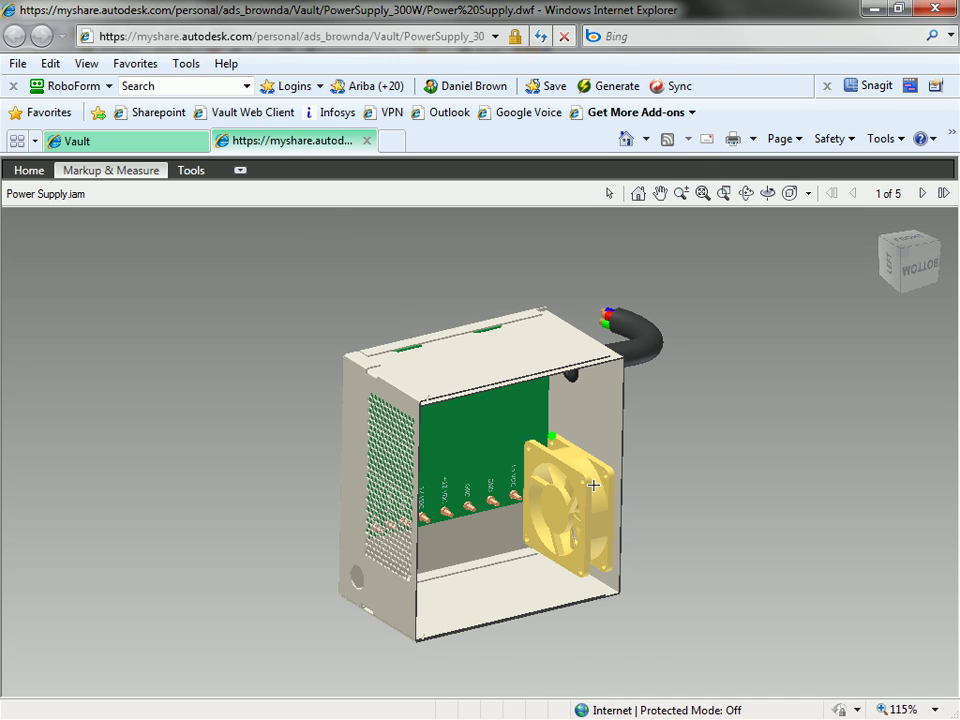
pyautogui.click(755, 390)
pyautogui.write('increase fan capacity')
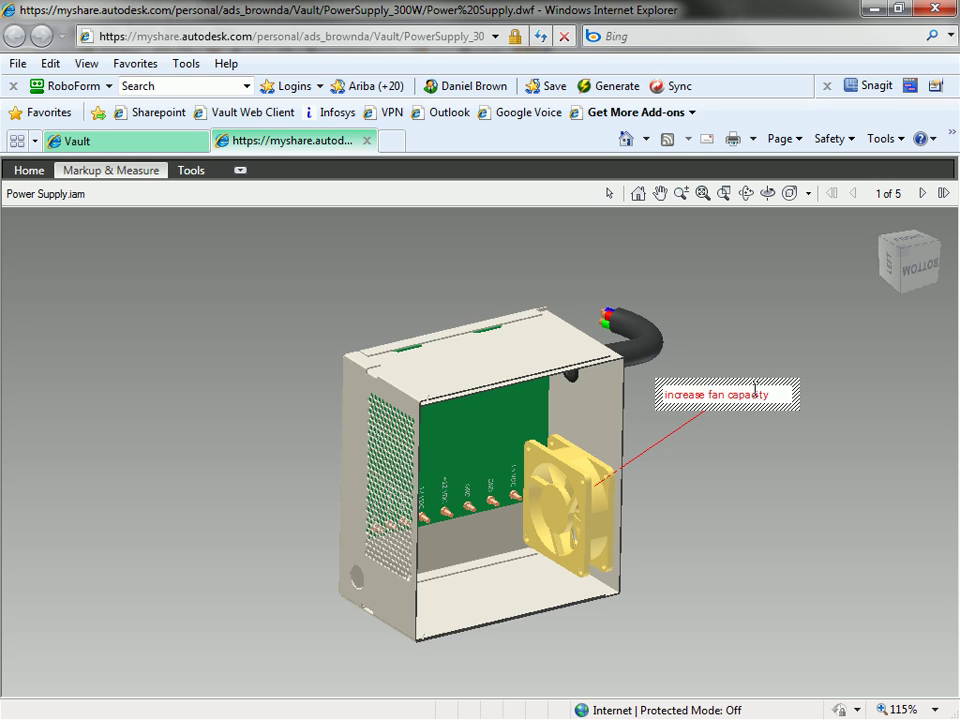
pyautogui.click(762, 349)
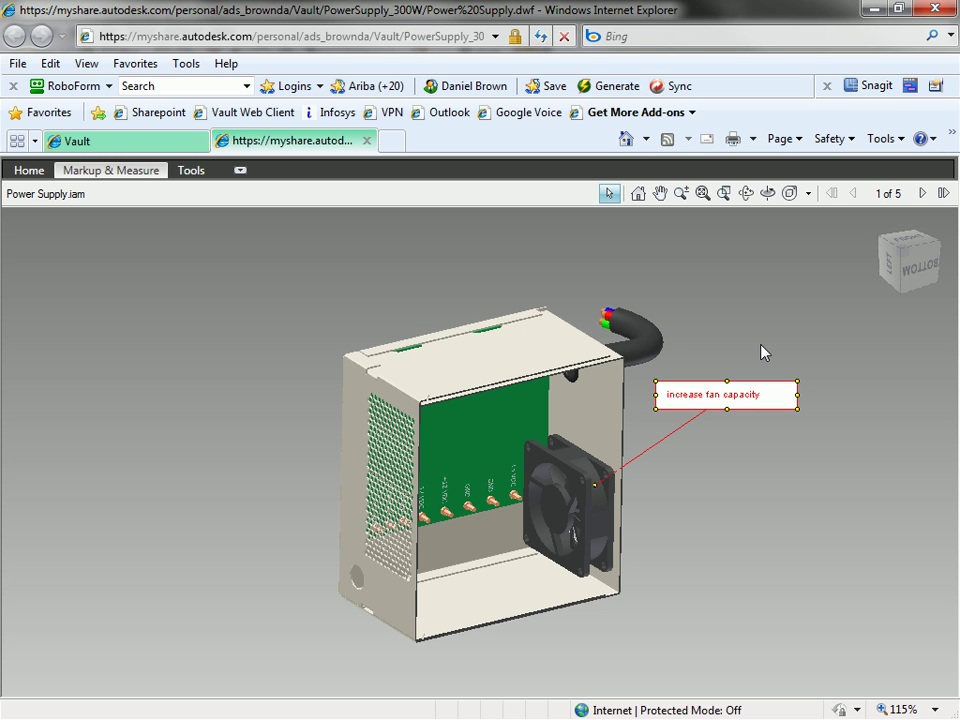
pyautogui.click(89, 171)
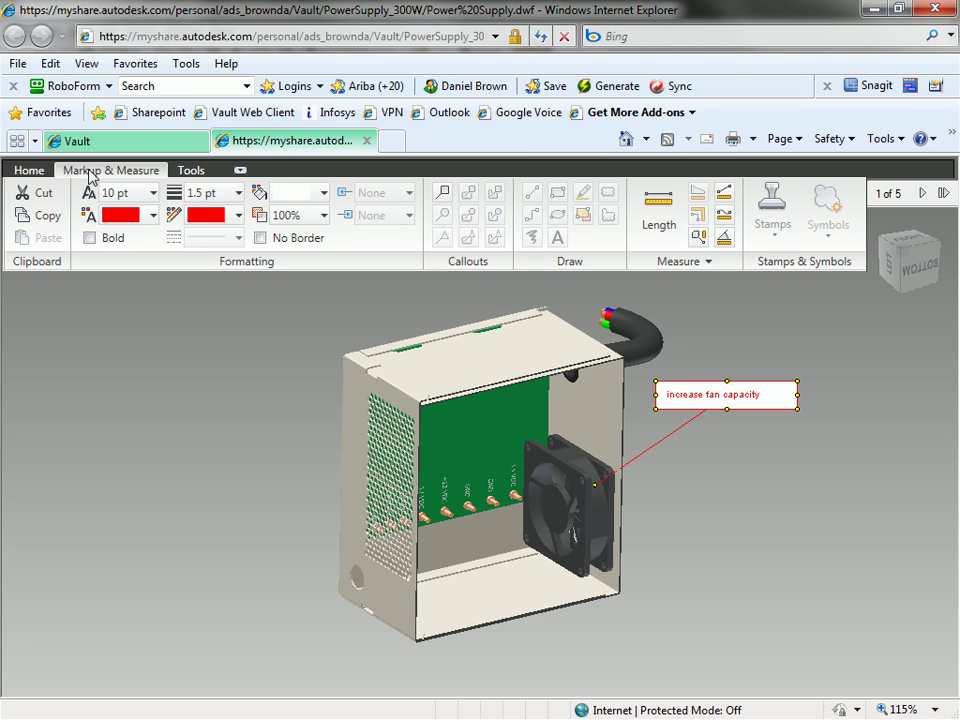
# Step: Deselect the callout and orbit the model to a more side-on angle
pyautogui.click(834, 469)
pyautogui.click(746, 193)
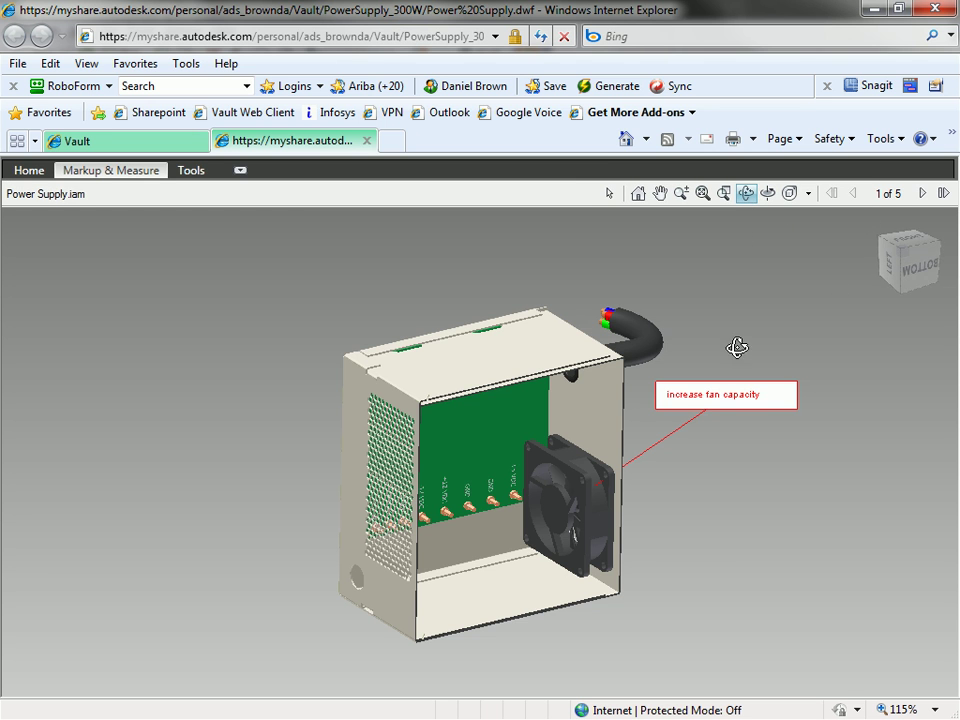
pyautogui.moveTo(725, 440)
pyautogui.mouseDown()
pyautogui.moveTo(714, 531)
pyautogui.moveTo(594, 513)
pyautogui.moveTo(514, 514)
pyautogui.moveTo(720, 527)
pyautogui.moveTo(738, 541)
pyautogui.mouseUp()
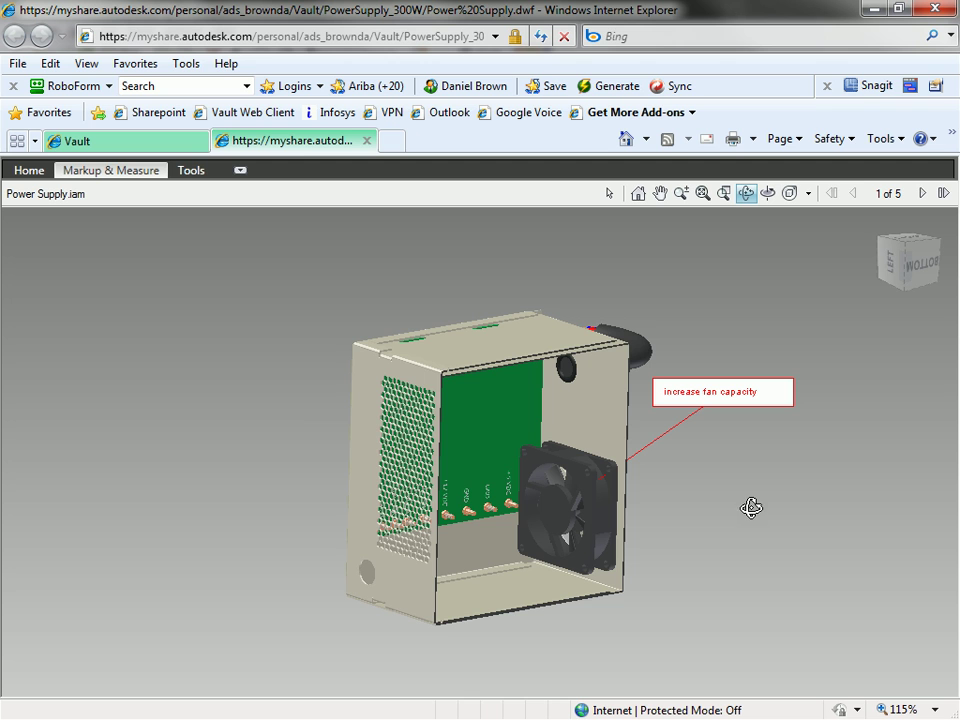
pyautogui.moveTo(724, 499)
pyautogui.mouseDown()
pyautogui.moveTo(705, 503)
pyautogui.moveTo(745, 500)
pyautogui.mouseUp()
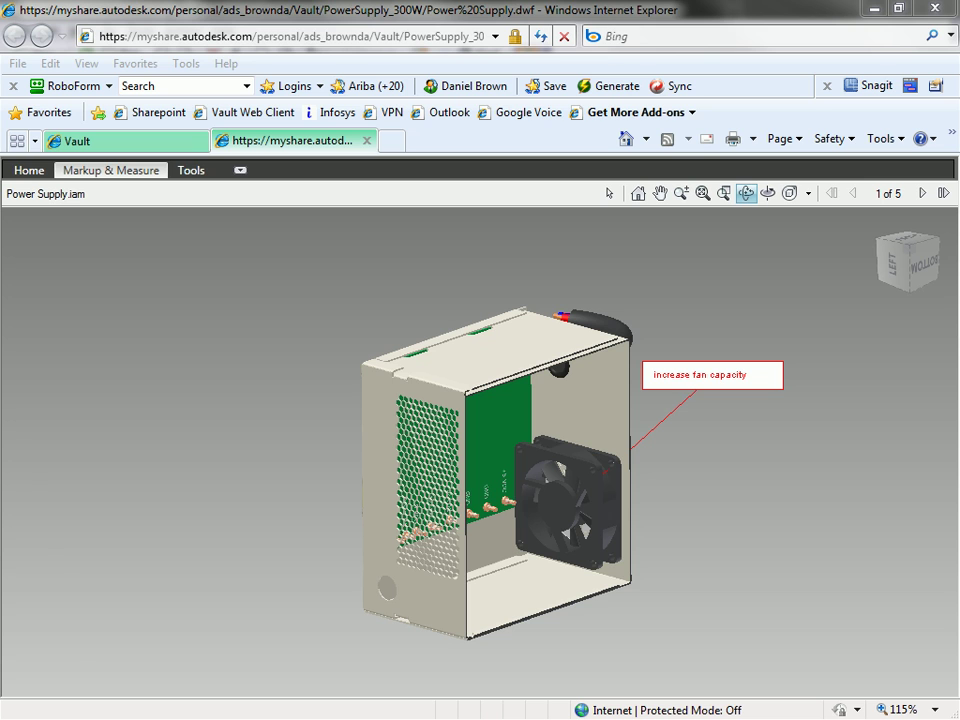